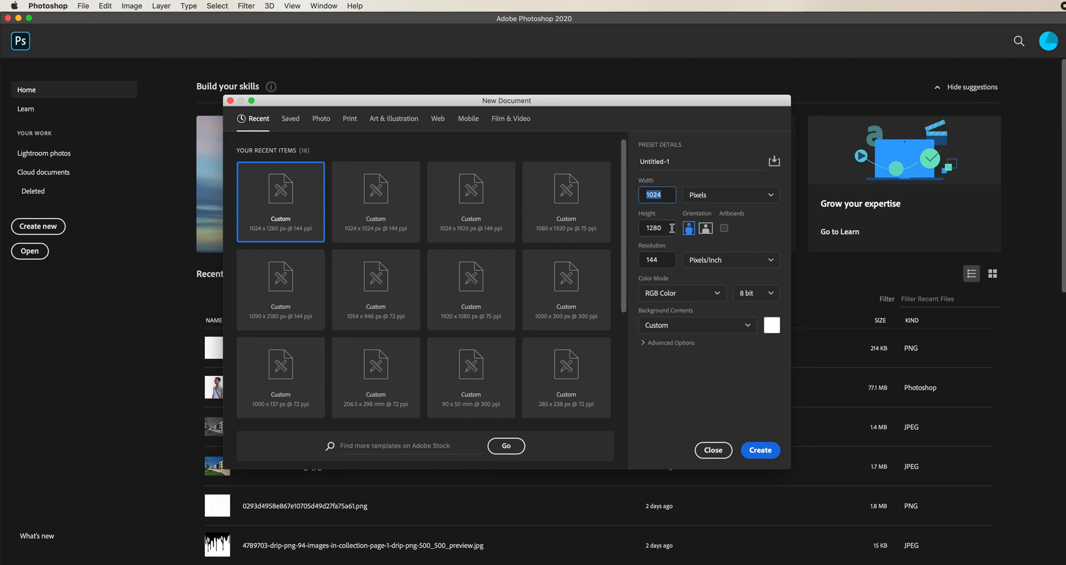
# Step: Create a 1024 × 1280 px document with the resolution set to 300 pixels/inch
pyautogui.click(667, 260)
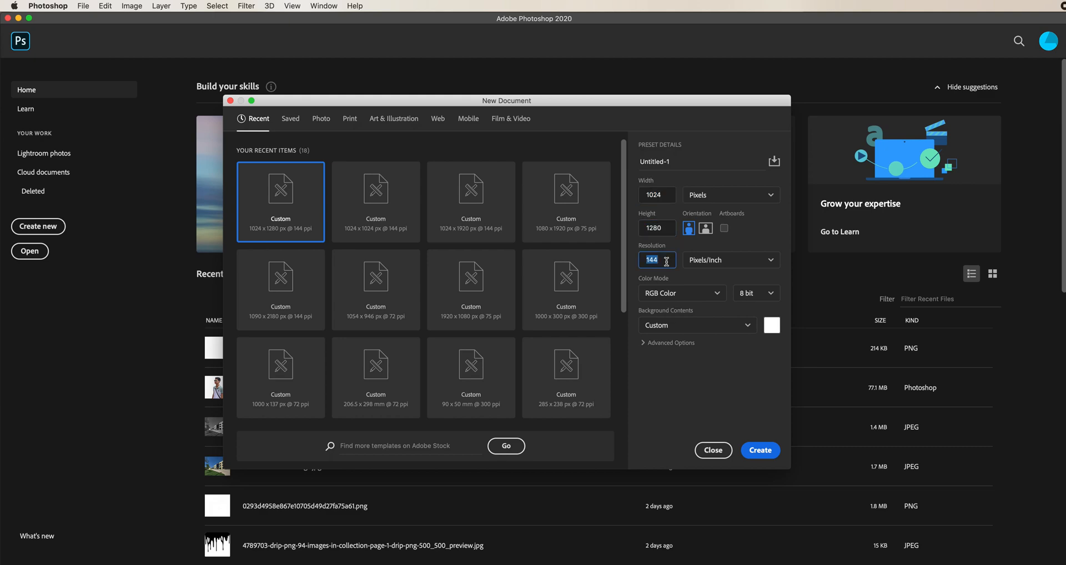
pyautogui.write('300')
pyautogui.click(763, 457)
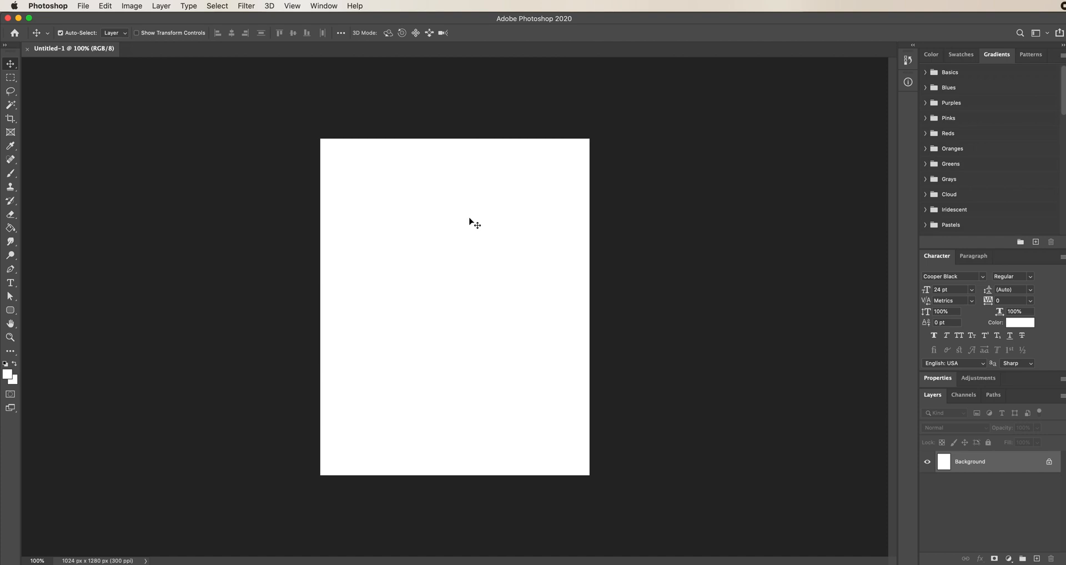
# Step: Unlock the white base layer and name it Background
pyautogui.click(1049, 462)
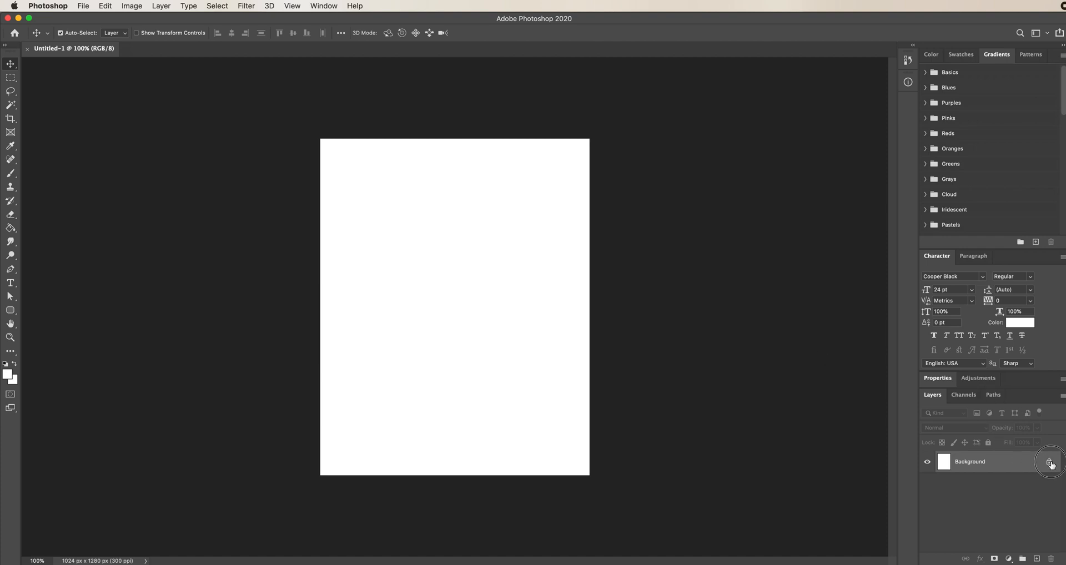
pyautogui.doubleClick(970, 463)
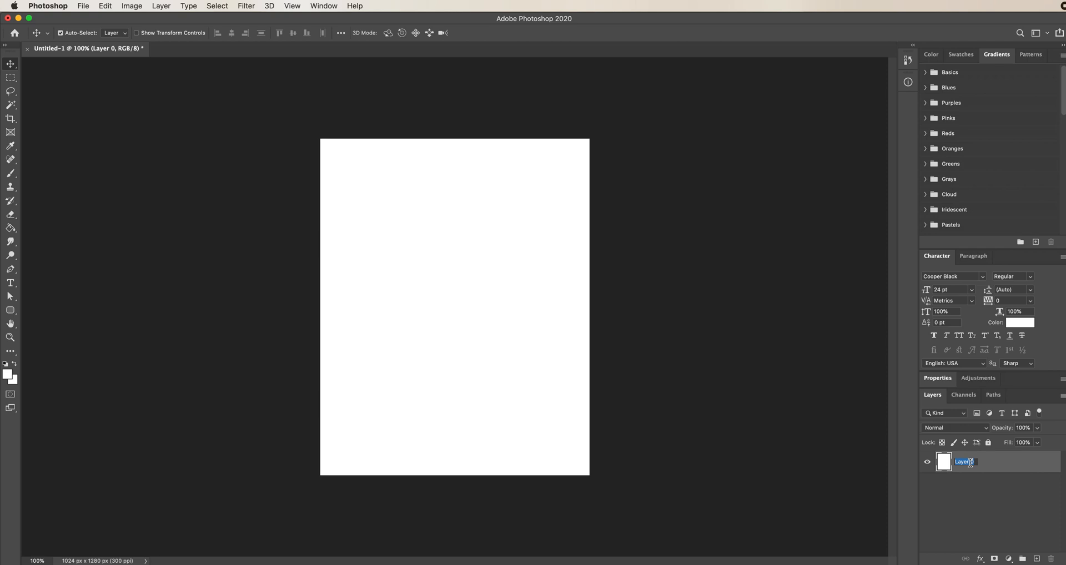
pyautogui.write('Background')
pyautogui.press('Return')
# Step: Open People.psd and bring the man's cutout into the Untitled-1 document as a new layer
pyautogui.click(82, 6)
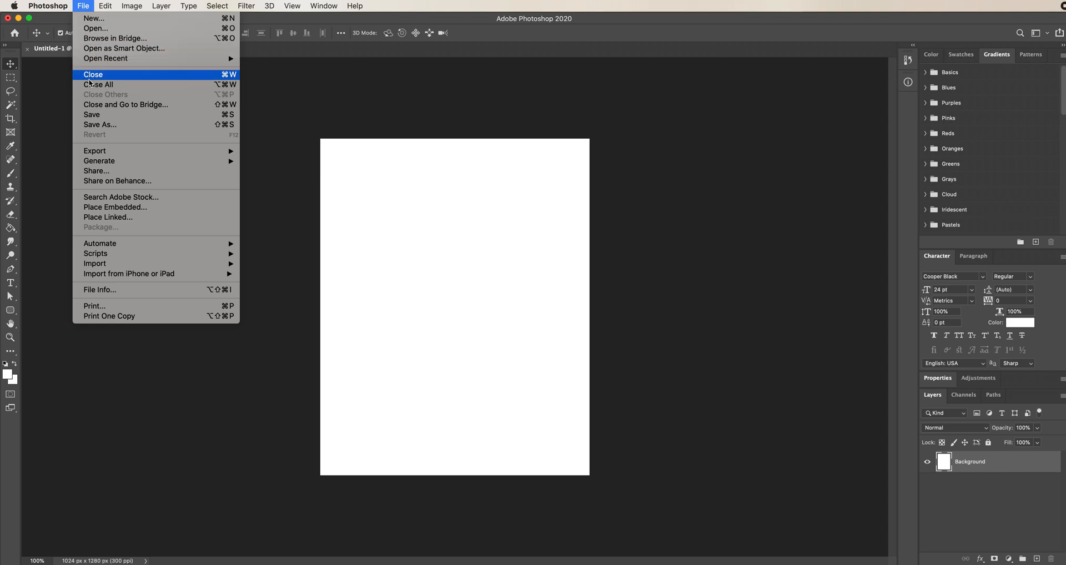
pyautogui.click(155, 33)
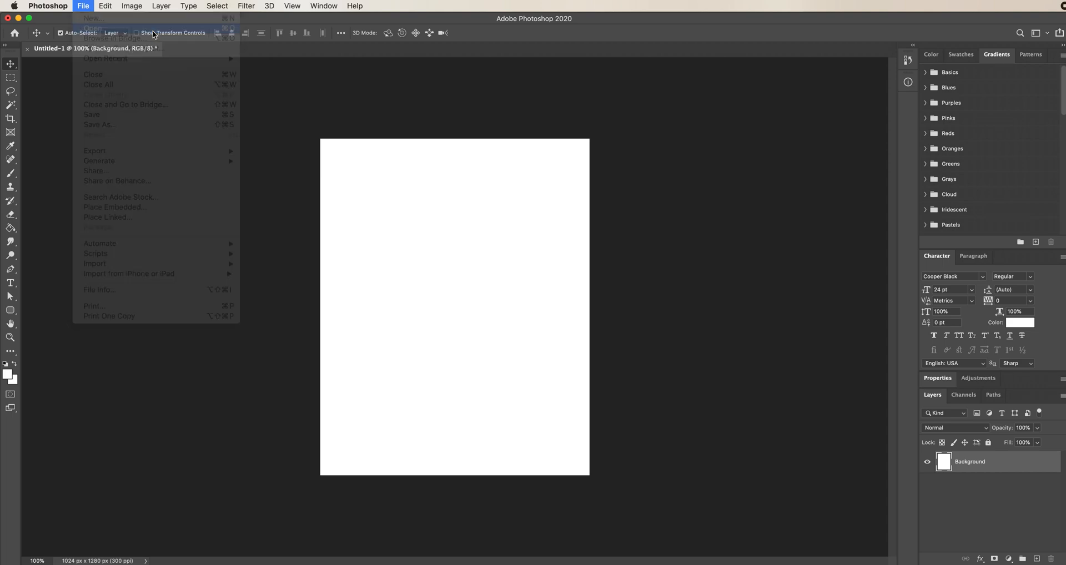
pyautogui.click(611, 177)
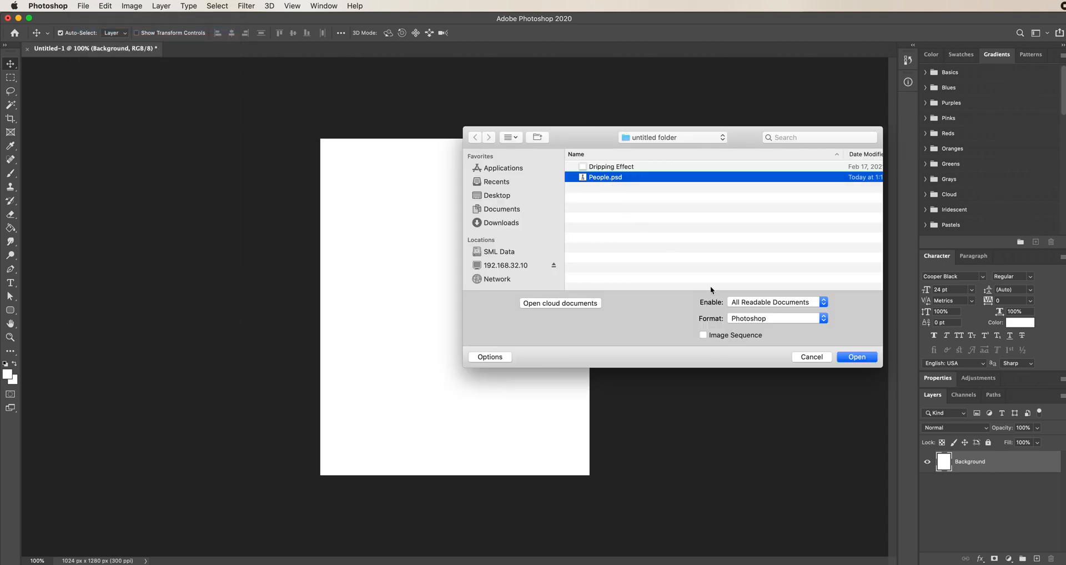
pyautogui.click(872, 355)
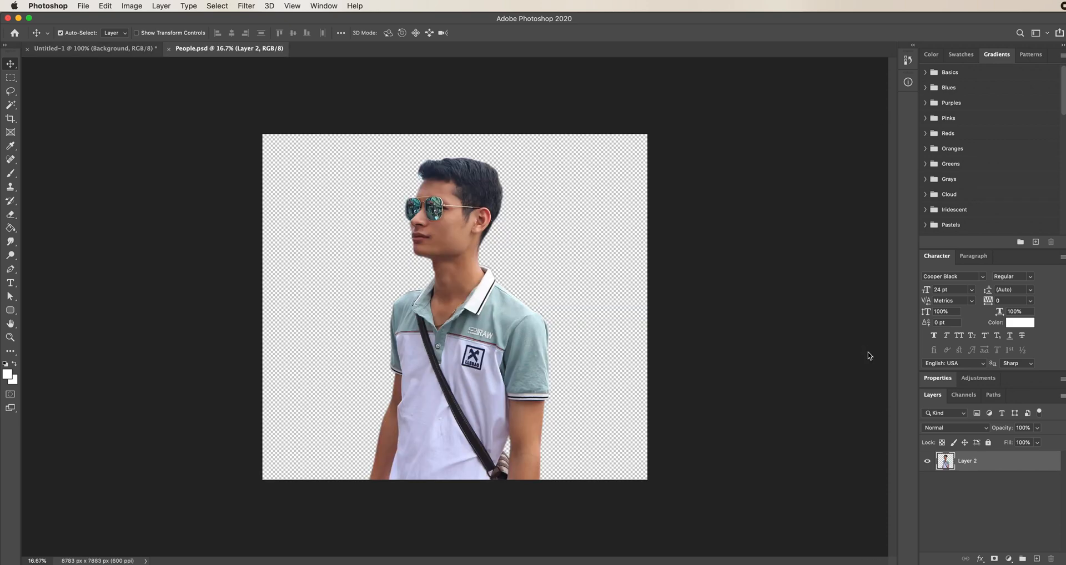
pyautogui.moveTo(462, 332); pyautogui.dragTo(454, 310)
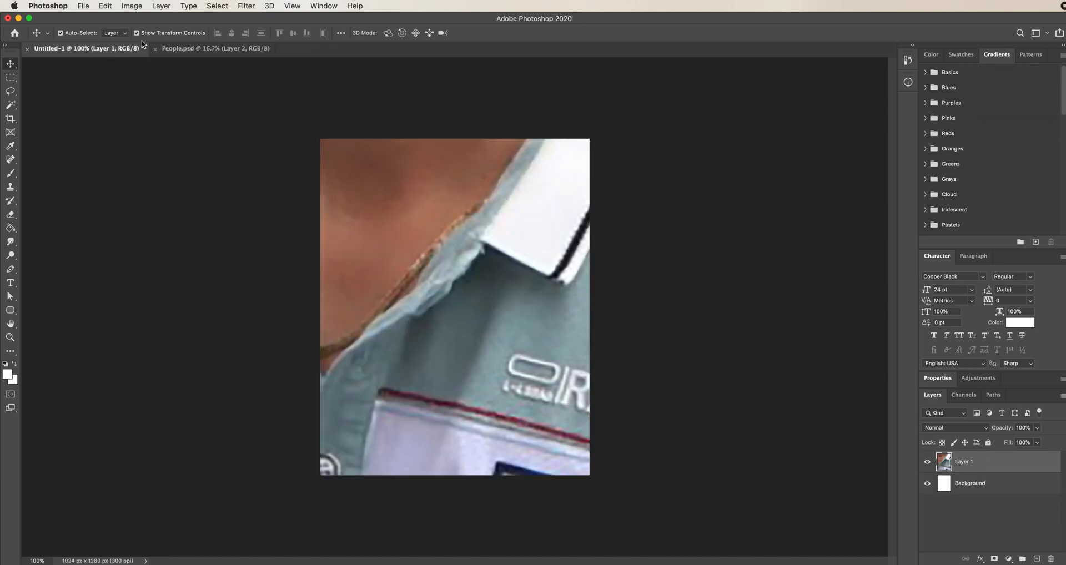
# Step: Scale the man's cutout to about 13.88% and place it at X 512 px, Y 711 px, with transform controls hidden after applying
pyautogui.scroll(-5, 431, 333)
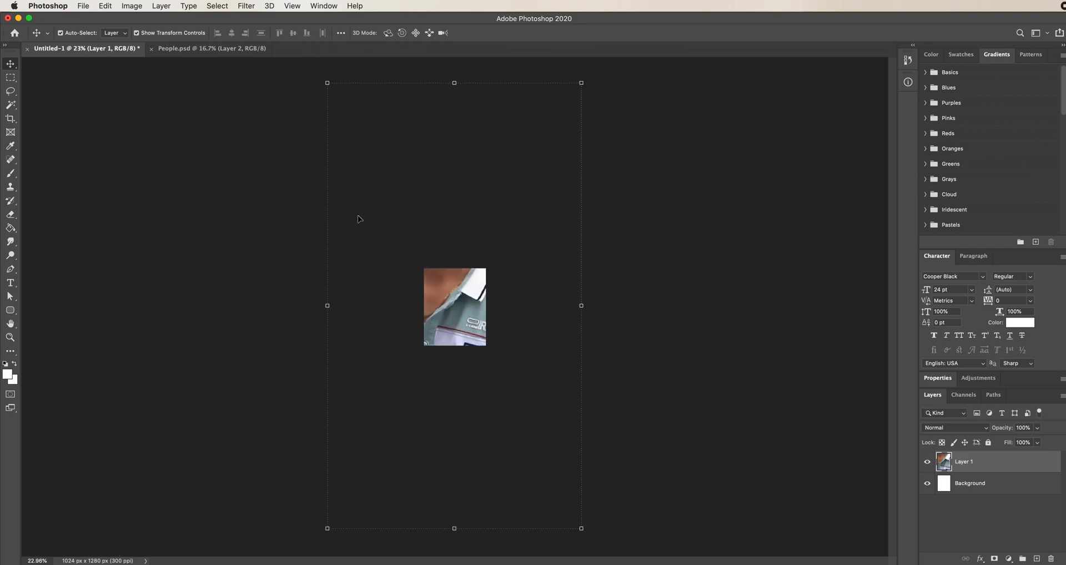
pyautogui.moveTo(327, 83); pyautogui.dragTo(460, 311)
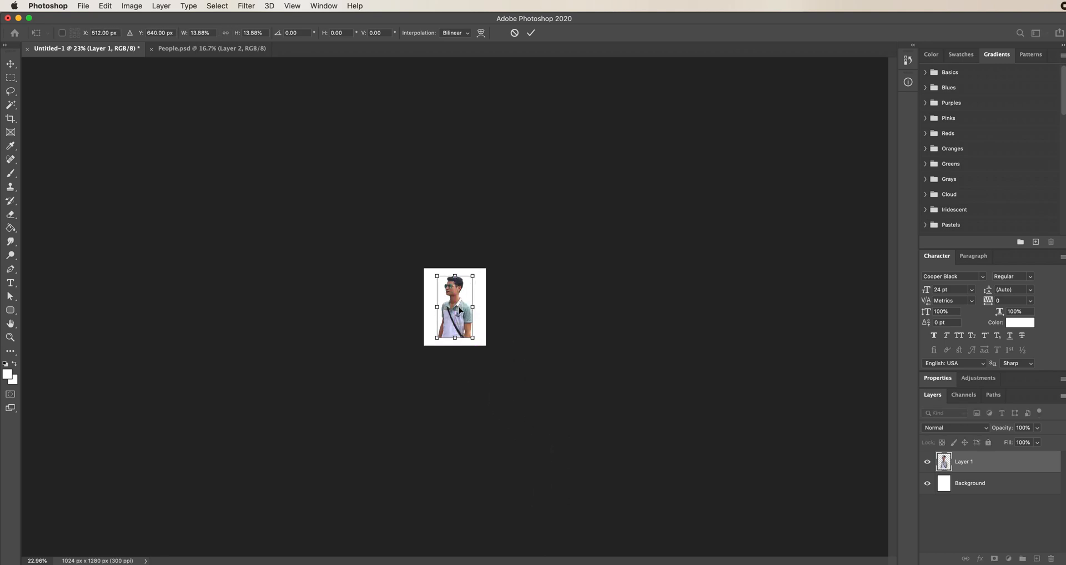
pyautogui.press('super+0')
pyautogui.moveTo(459, 321); pyautogui.dragTo(460, 336)
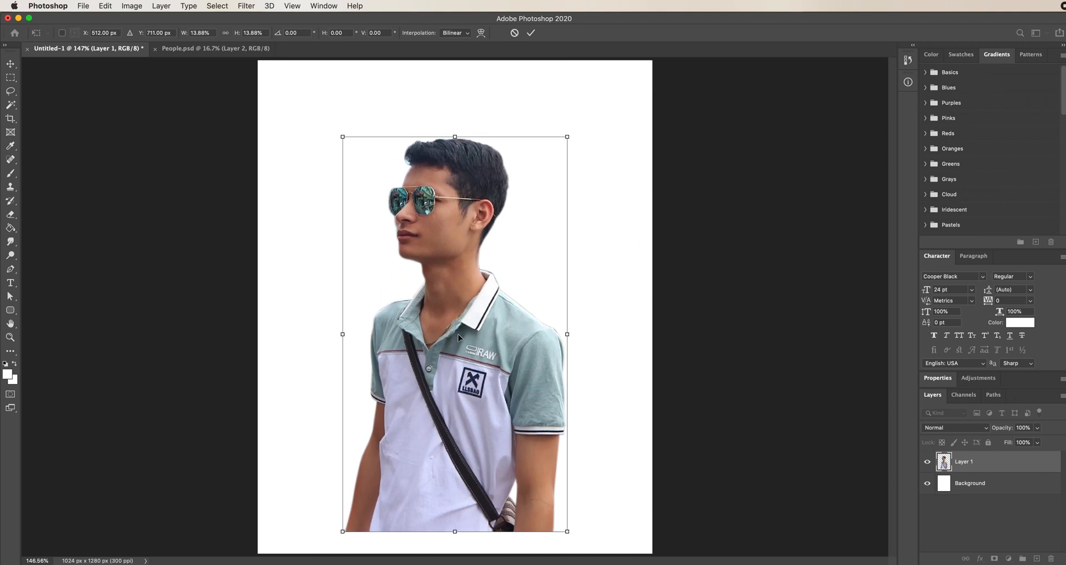
pyautogui.click(532, 33)
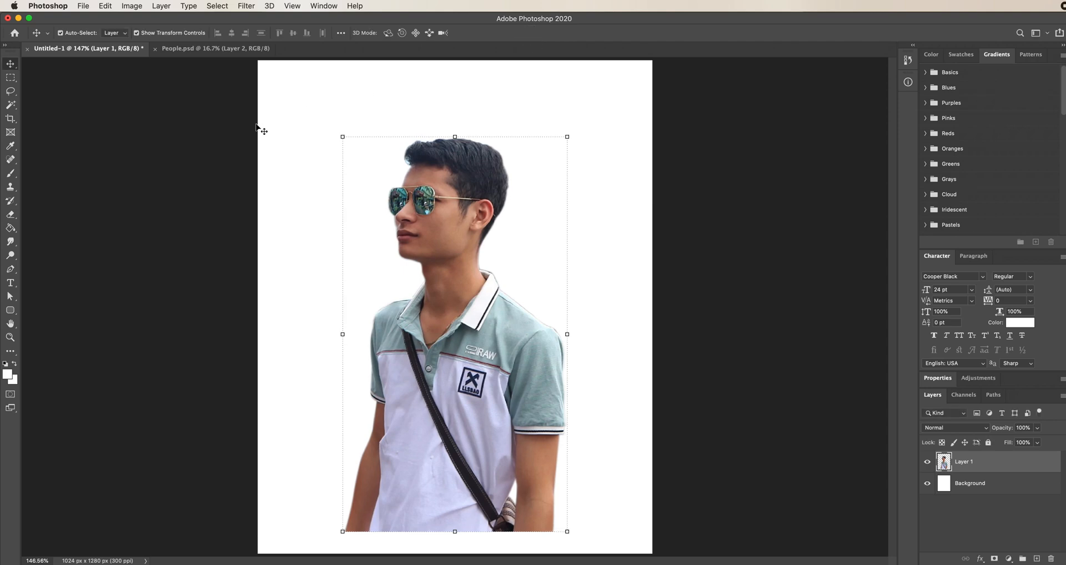
pyautogui.click(137, 33)
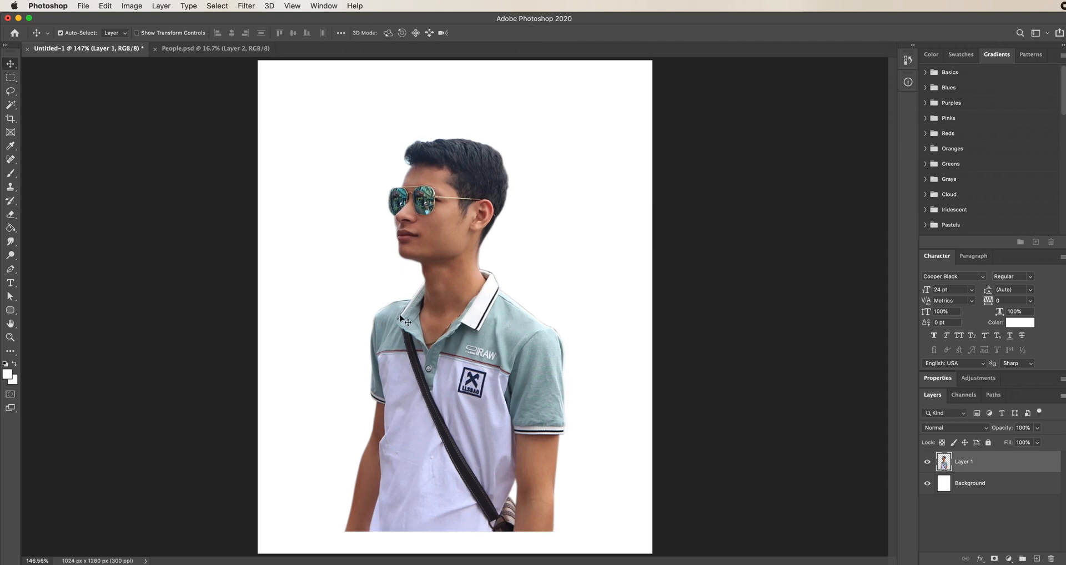
# Step: Rename the man's cutout layer as Image
pyautogui.doubleClick(973, 463)
pyautogui.press('BackSpace')
pyautogui.write('Image')
pyautogui.press('Return')
# Step: Add a gradient overlay to the Background layer and set the gradient's end stop to a slightly lighter dark blue
pyautogui.click(987, 487)
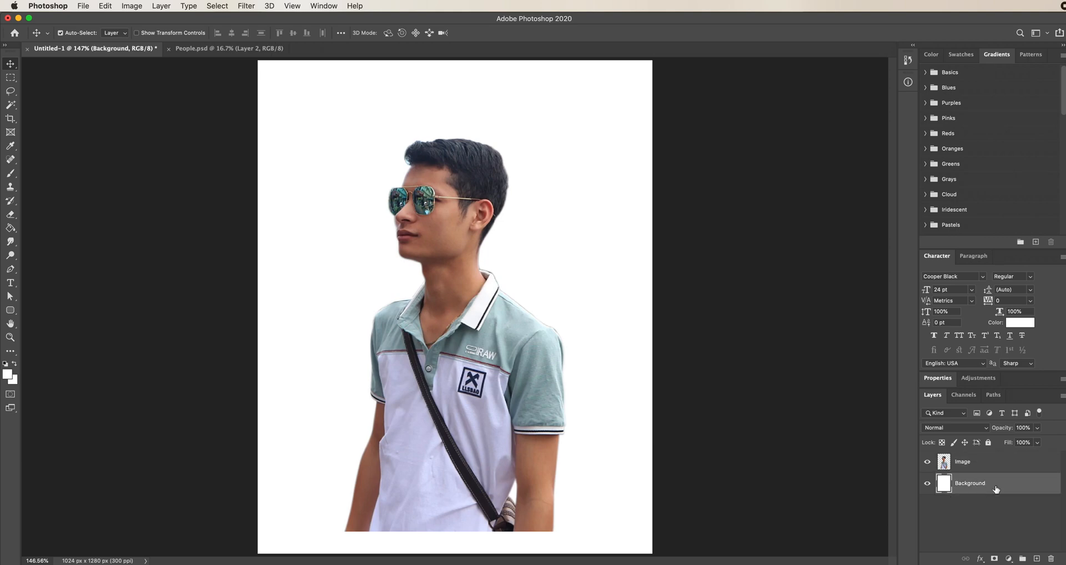
pyautogui.click(161, 6)
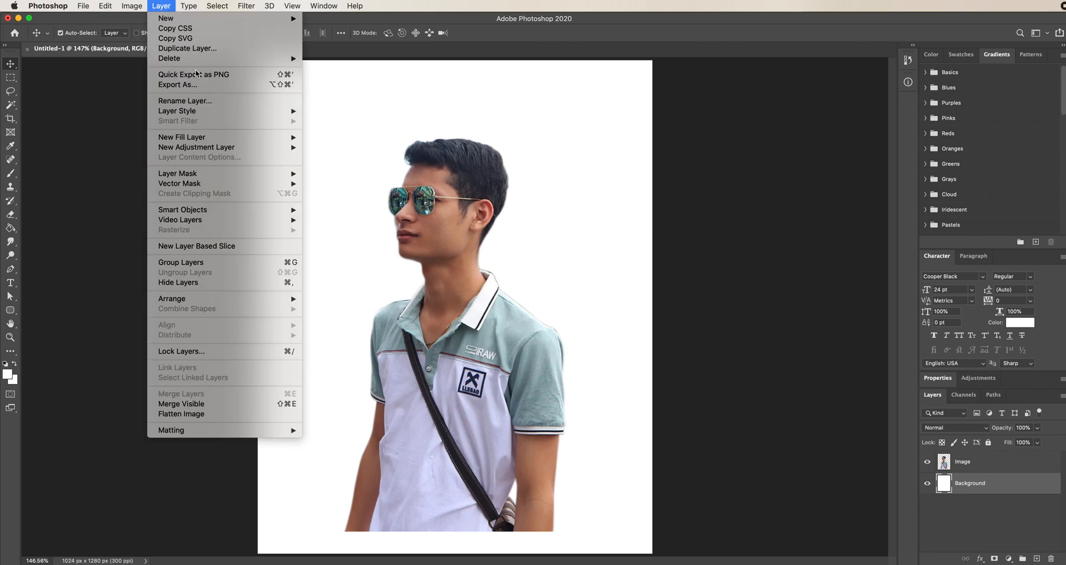
pyautogui.moveTo(200, 113)
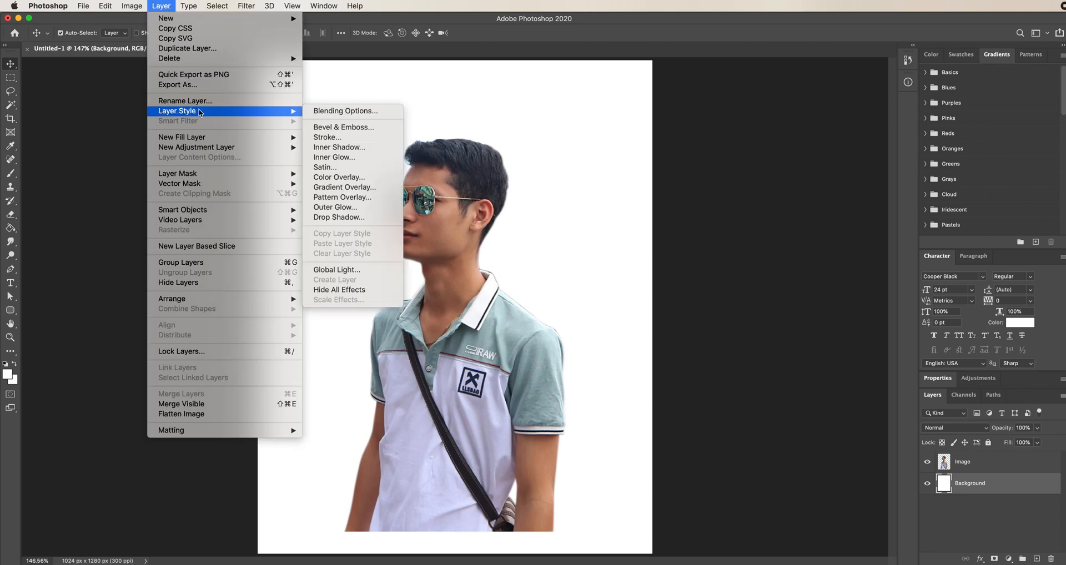
pyautogui.click(377, 188)
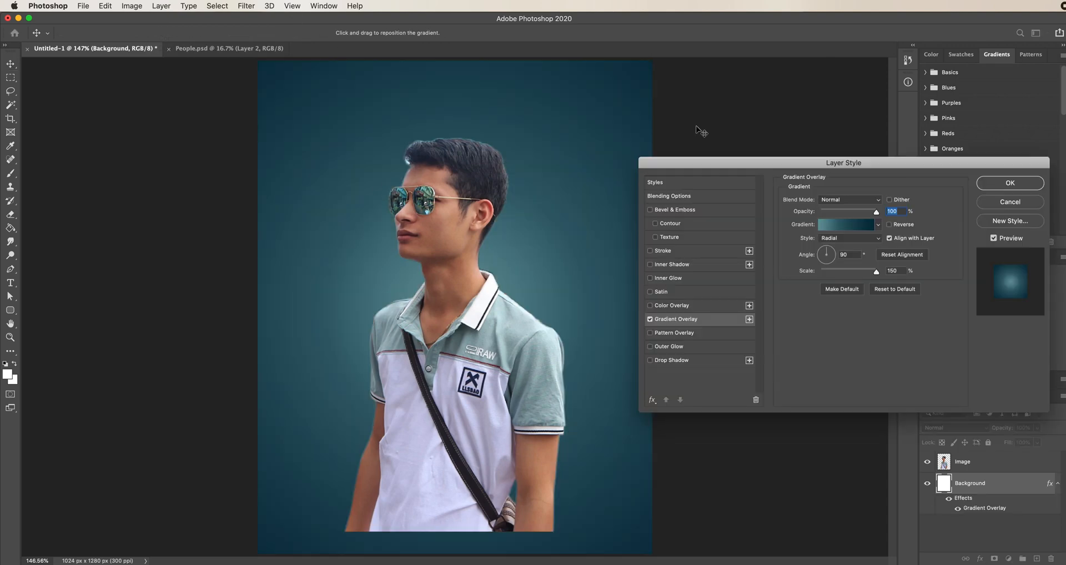
pyautogui.click(867, 227)
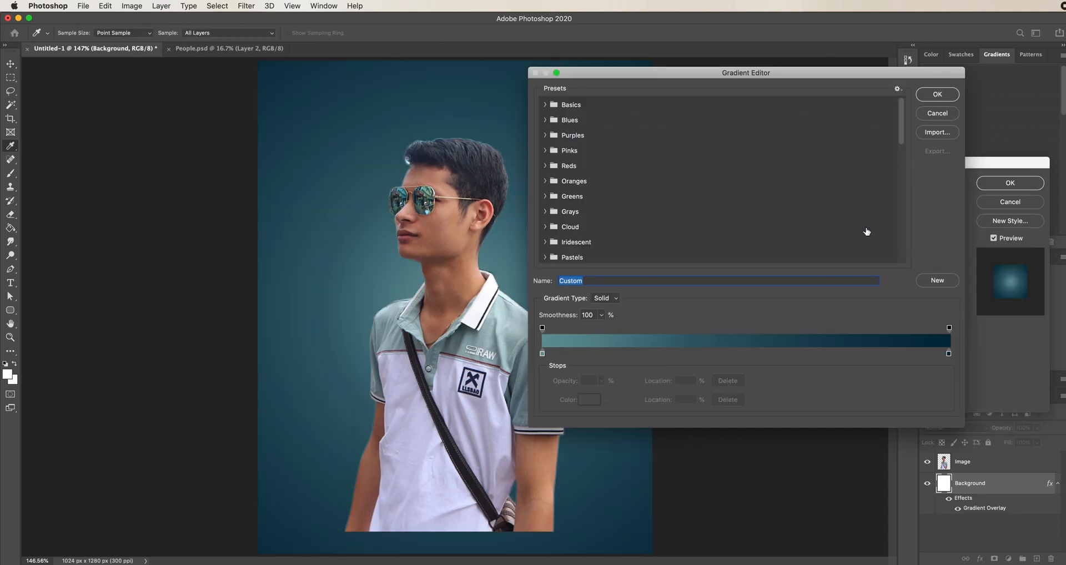
pyautogui.click(949, 353)
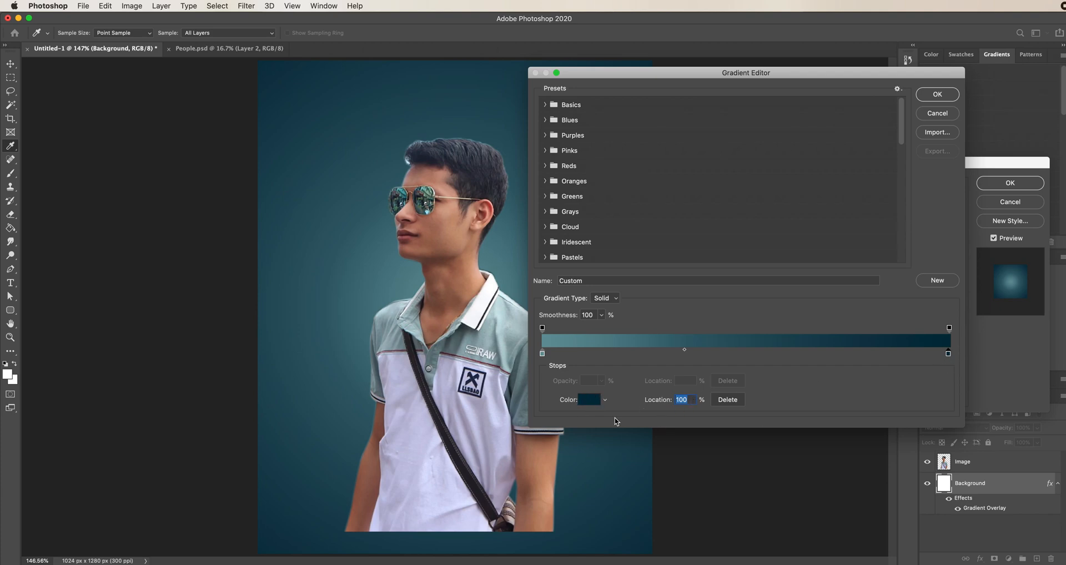
pyautogui.click(590, 404)
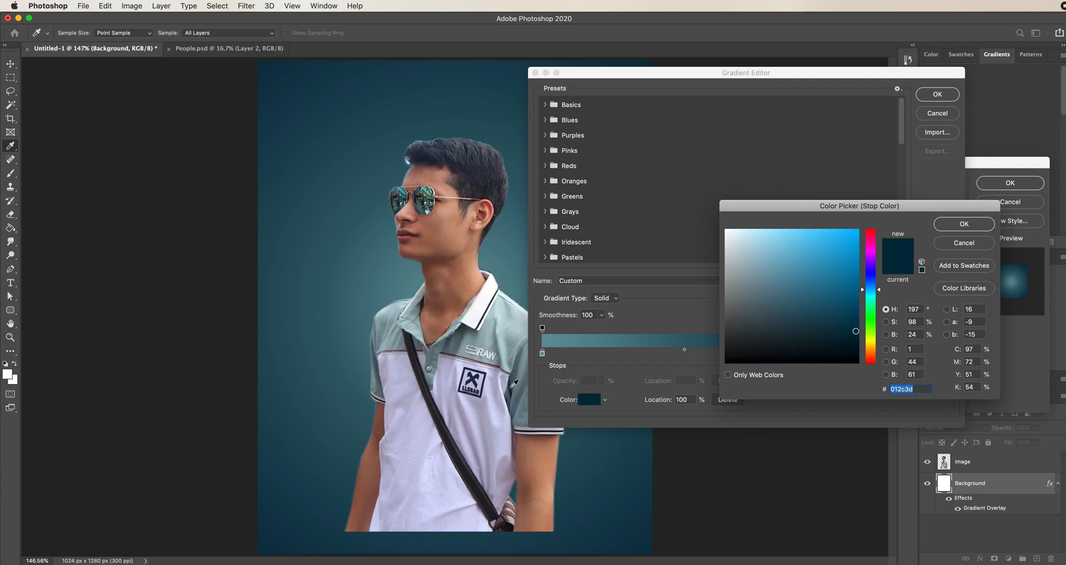
pyautogui.click(837, 323)
pyautogui.moveTo(837, 323); pyautogui.dragTo(849, 324)
pyautogui.click(965, 225)
# Step: Set the gradient's start stop to teal 5a929e and accept the edited gradient
pyautogui.click(543, 354)
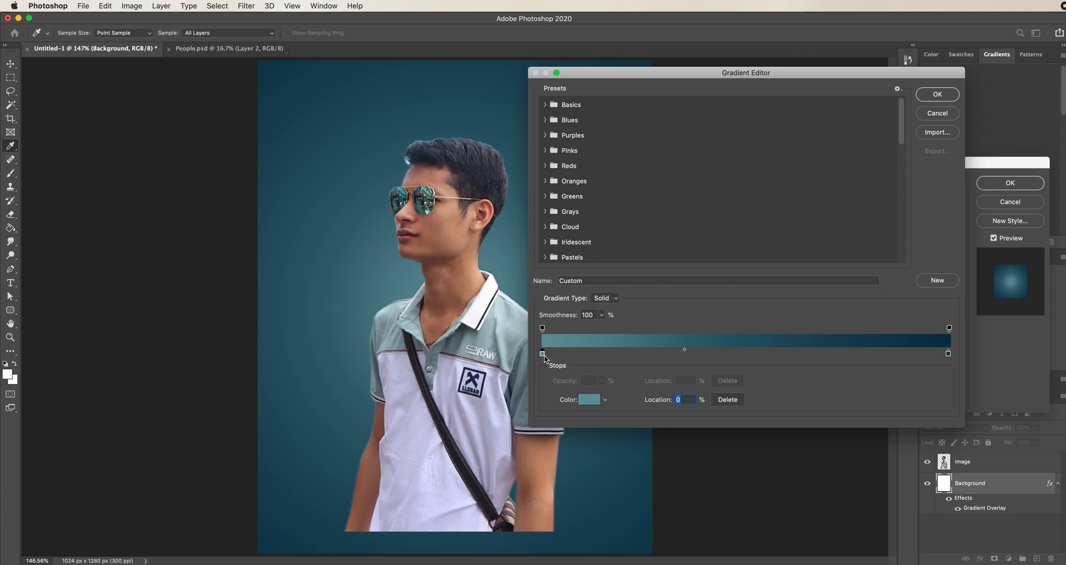
pyautogui.click(589, 399)
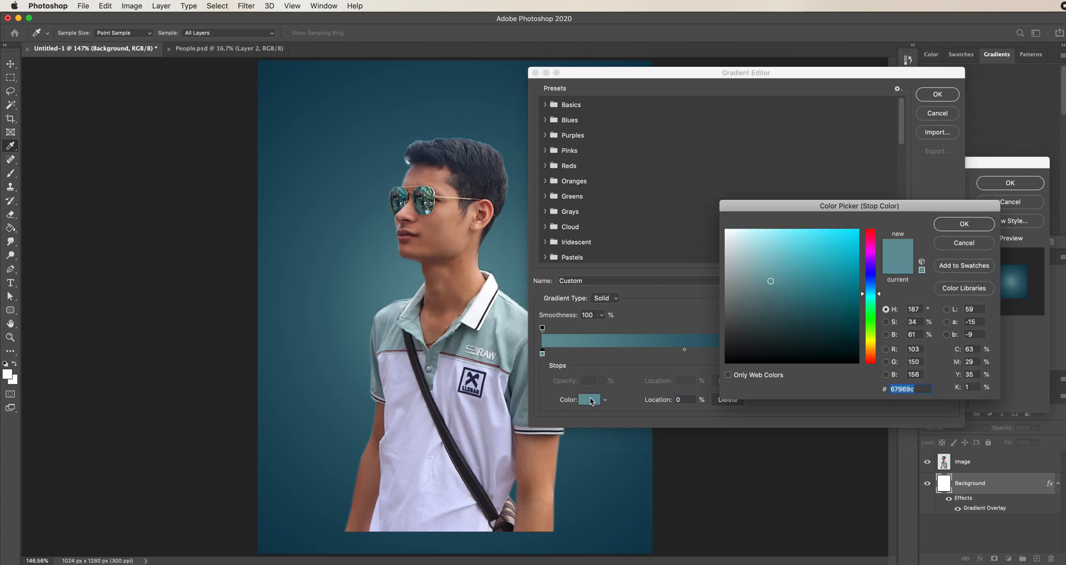
pyautogui.click(500, 343)
pyautogui.click(765, 274)
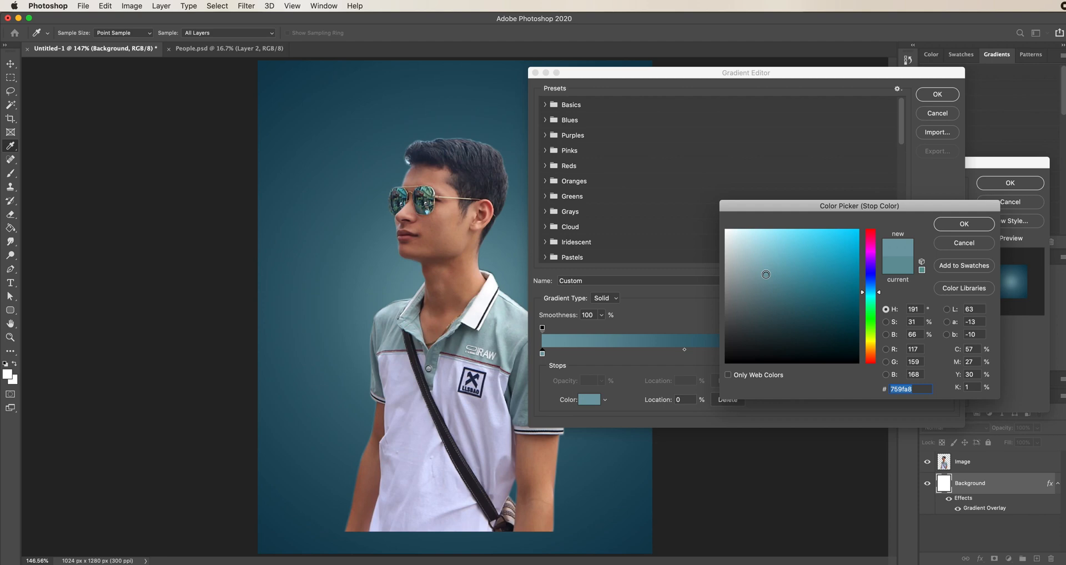
pyautogui.click(783, 280)
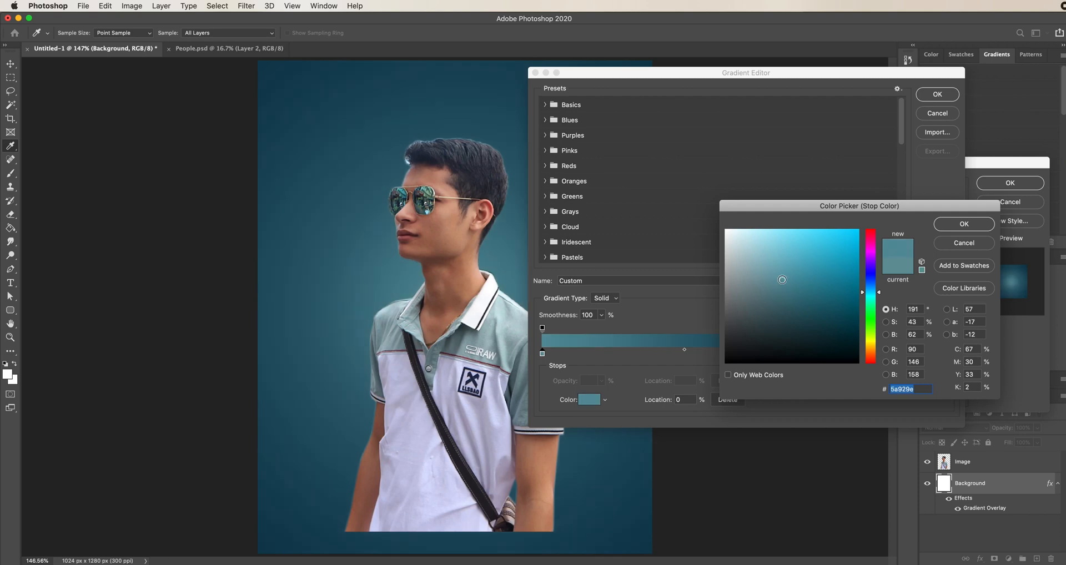
pyautogui.click(957, 229)
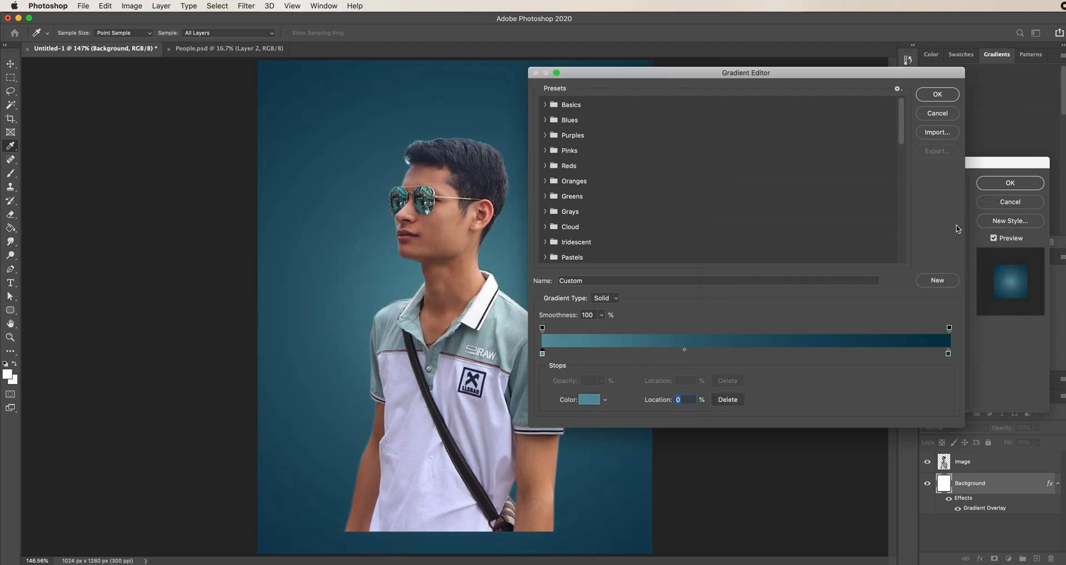
pyautogui.click(939, 103)
# Step: Use the Radial style for the gradient overlay and apply the layer style
pyautogui.click(838, 238)
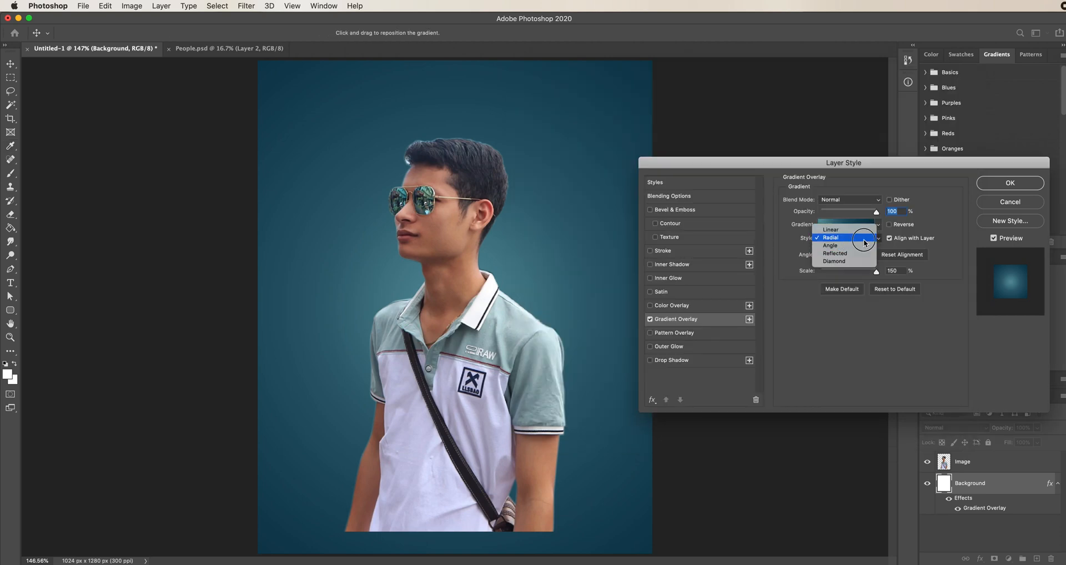
pyautogui.click(864, 240)
pyautogui.click(1010, 185)
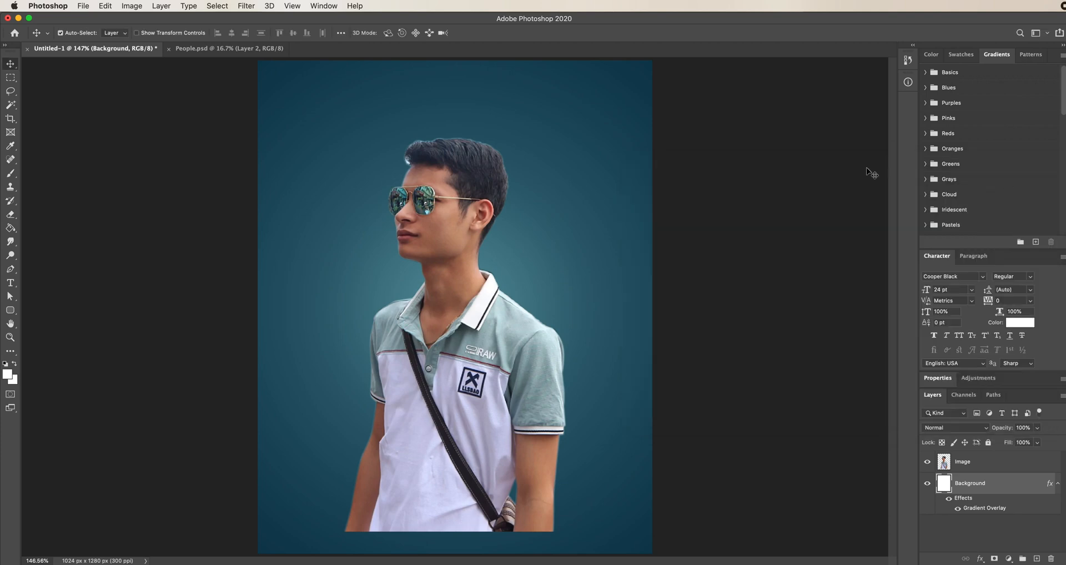
# Step: Open the Dripping Effect image and bring its drip artwork into the Untitled-1 document
pyautogui.click(86, 8)
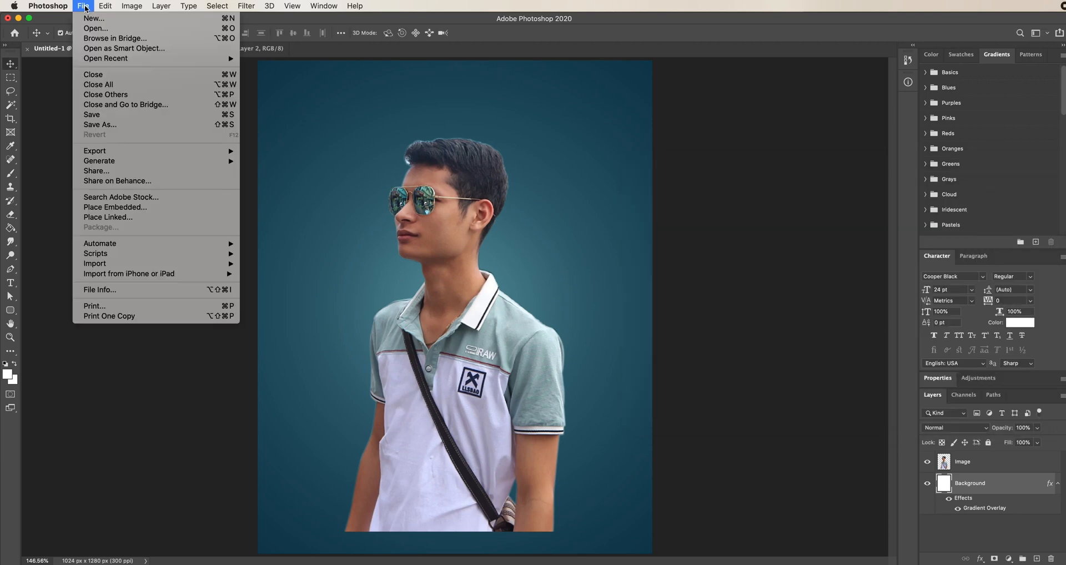
pyautogui.click(161, 29)
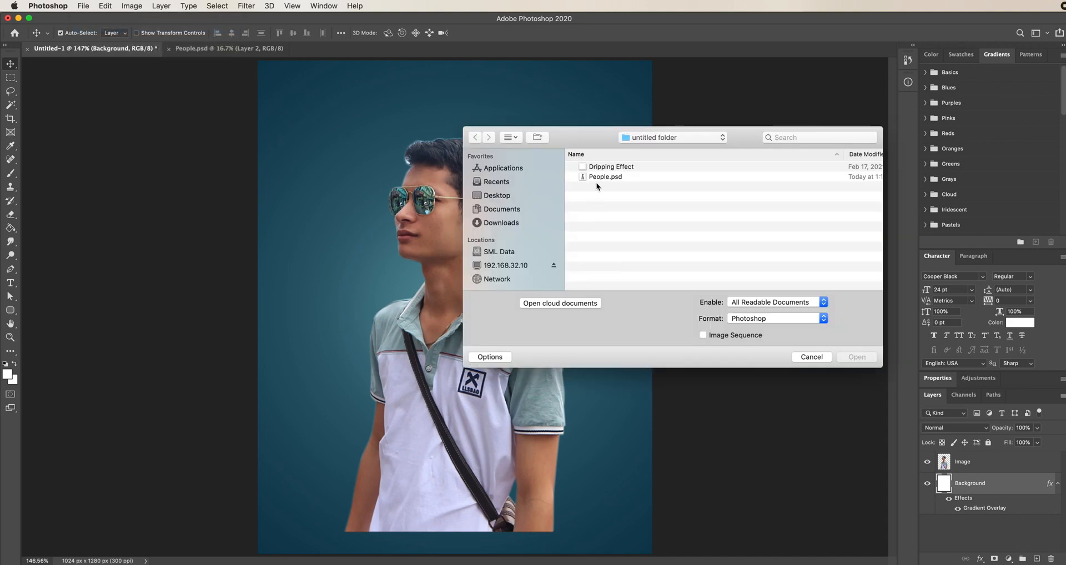
pyautogui.click(603, 169)
pyautogui.click(863, 362)
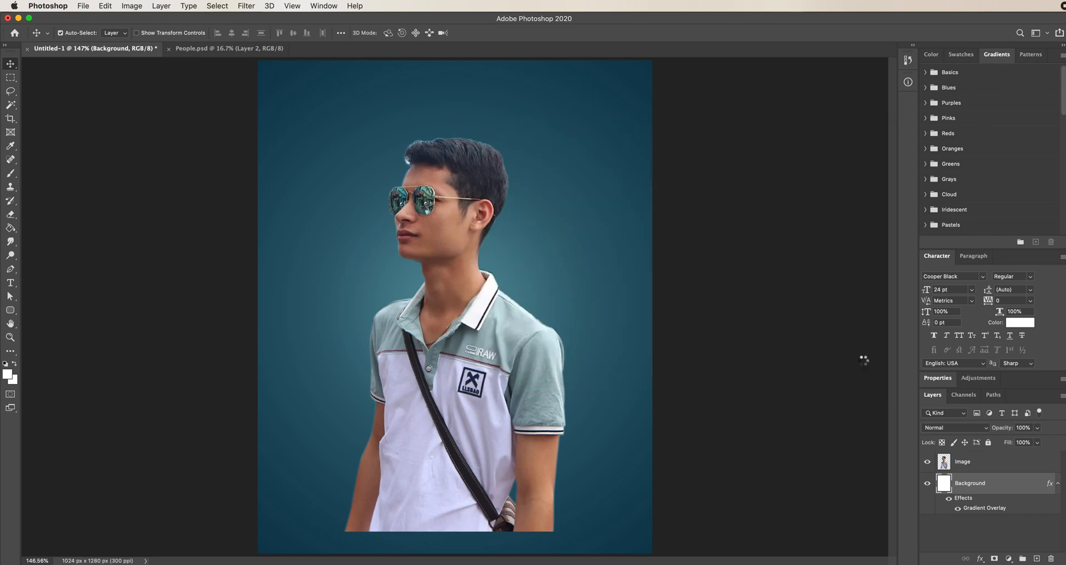
pyautogui.moveTo(439, 295); pyautogui.dragTo(434, 318)
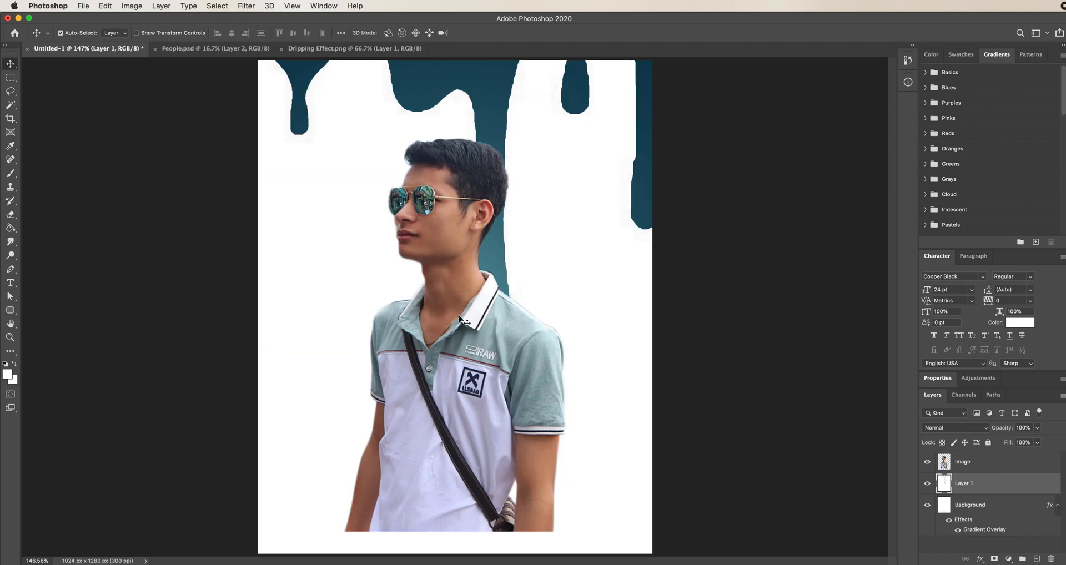
# Step: Move the drip artwork layer above the Image layer and rename it Dripper
pyautogui.moveTo(964, 484); pyautogui.dragTo(964, 457)
pyautogui.doubleClick(964, 461)
pyautogui.write('D')
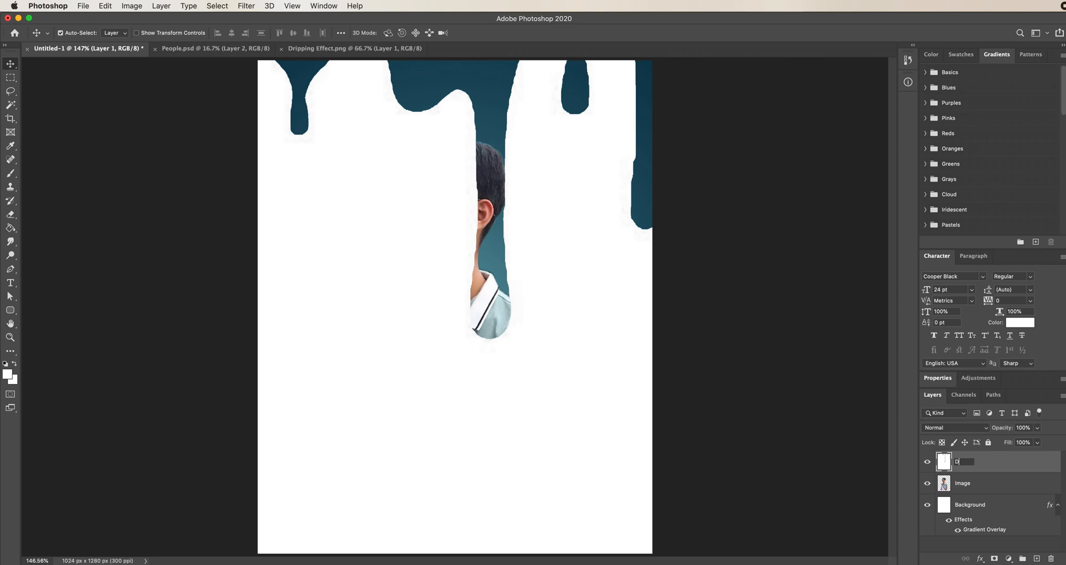
pyautogui.write('ripper')
pyautogui.press('Return')
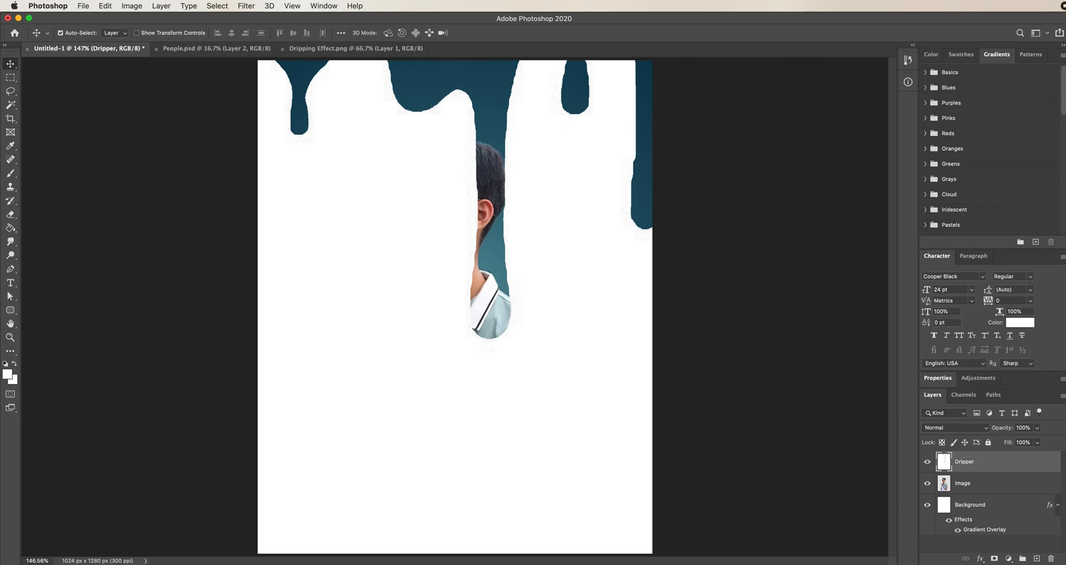
pyautogui.scroll(-3, 543, 326)
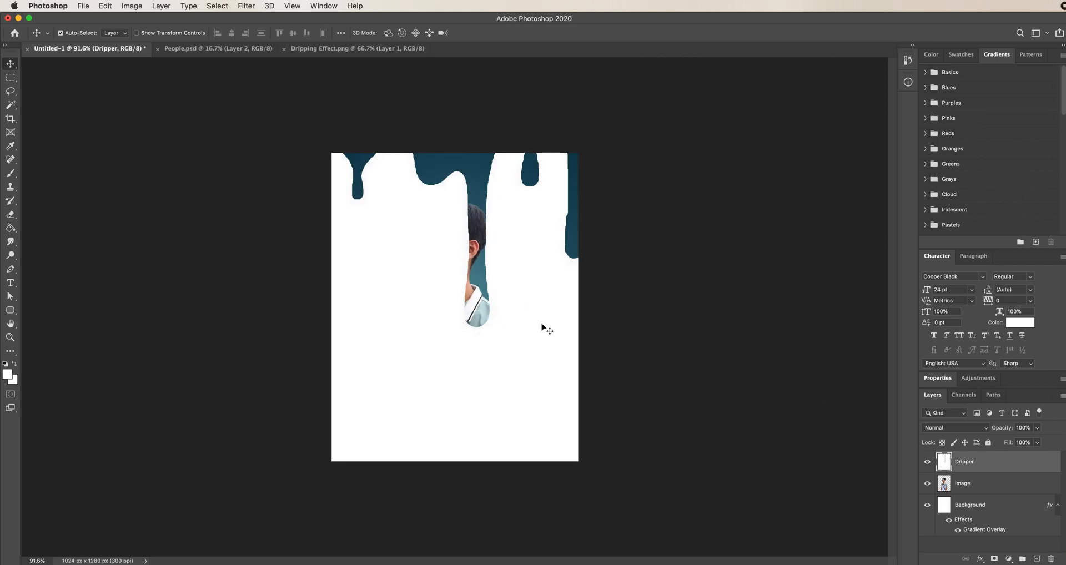
# Step: Scale the Dripper artwork to about 30% width and 31% height over the man's lower torso and apply the transform
pyautogui.click(137, 34)
pyautogui.moveTo(139, 112); pyautogui.dragTo(414, 293)
pyautogui.moveTo(531, 394); pyautogui.dragTo(476, 394)
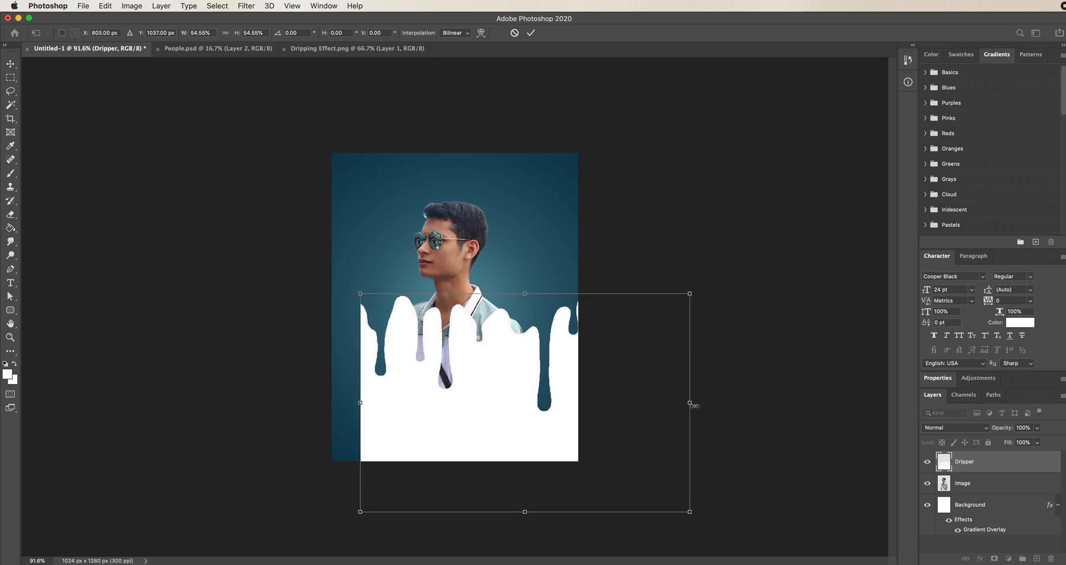
pyautogui.moveTo(690, 512); pyautogui.dragTo(541, 447)
pyautogui.moveTo(451, 294); pyautogui.dragTo(449, 325)
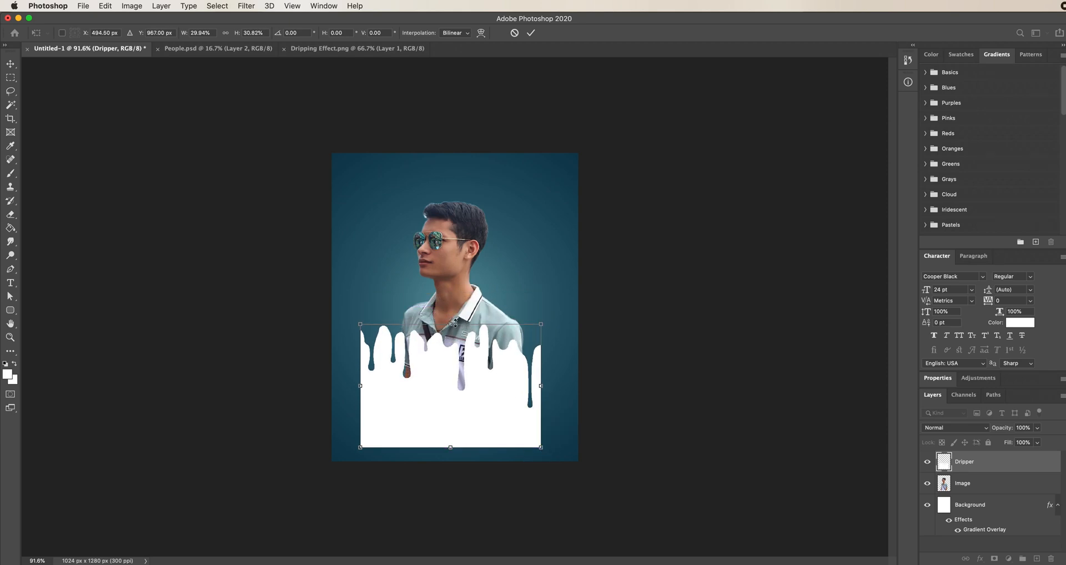
pyautogui.click(531, 33)
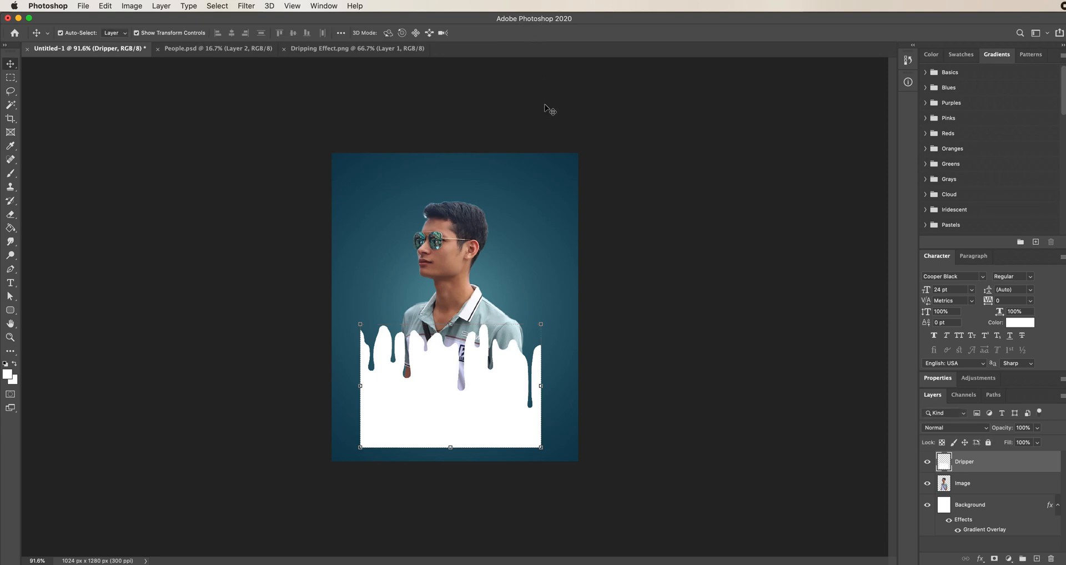
# Step: Delete a rectangular strip along the lower edge of the Dripper artwork and clear the selection
pyautogui.click(10, 78)
pyautogui.moveTo(348, 421); pyautogui.dragTo(562, 458)
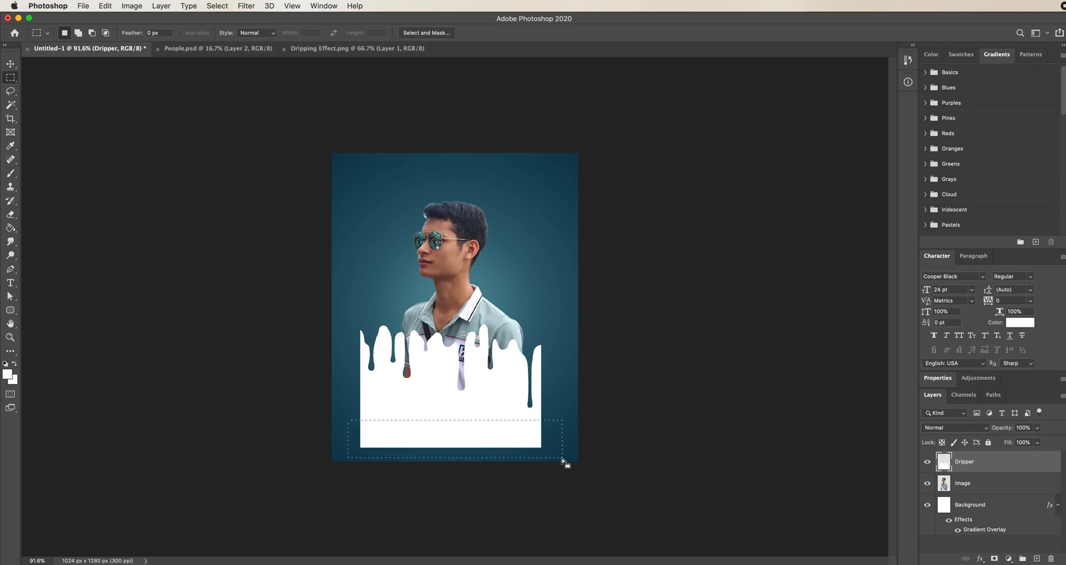
pyautogui.press('Delete')
pyautogui.hotkey('ctrl', 'd')
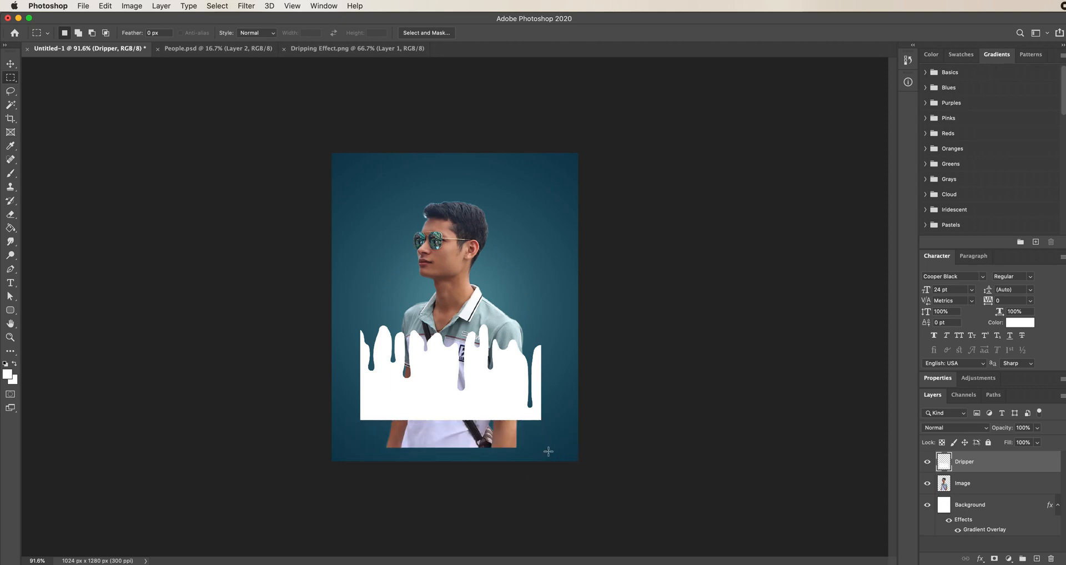
# Step: Move the Dripper artwork lower on the torso, stretch it to about 131% height and narrow it to 77.5% width
pyautogui.click(8, 64)
pyautogui.moveTo(449, 406); pyautogui.dragTo(451, 444)
pyautogui.click(136, 32)
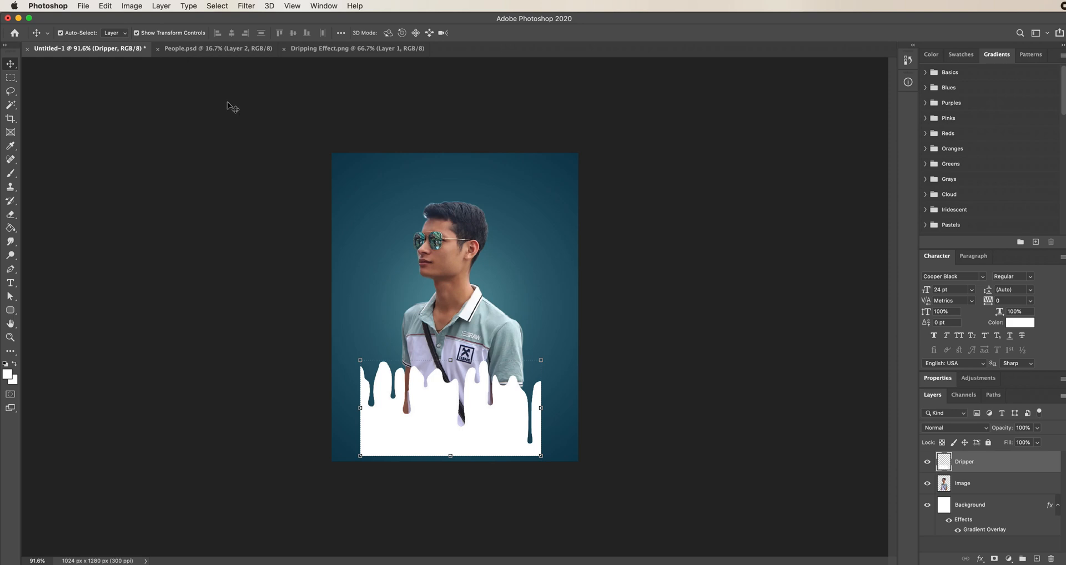
pyautogui.moveTo(450, 360); pyautogui.dragTo(450, 330)
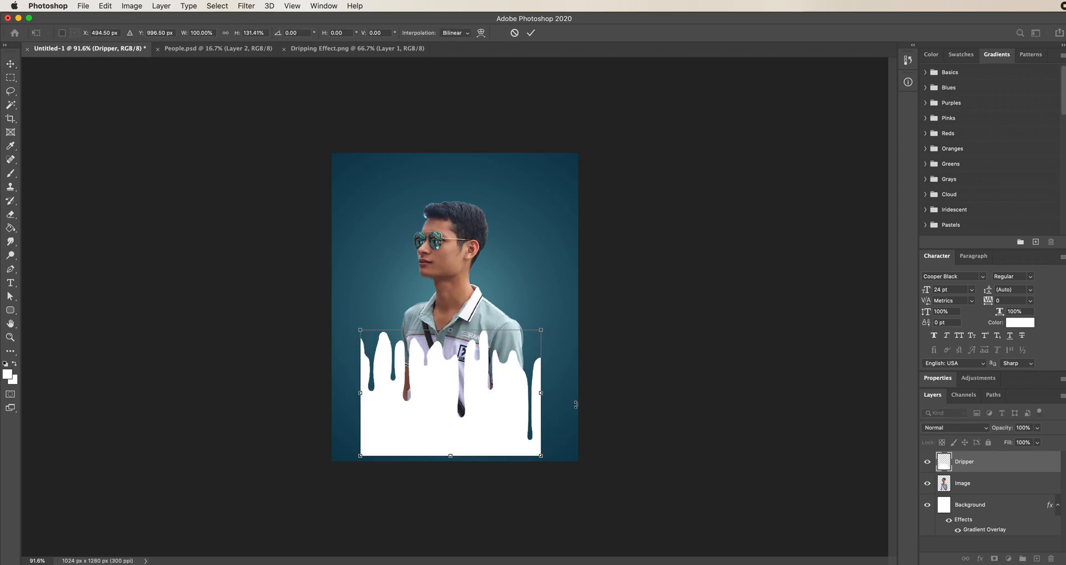
pyautogui.moveTo(541, 395); pyautogui.dragTo(526, 394)
pyautogui.moveTo(362, 394); pyautogui.dragTo(388, 396)
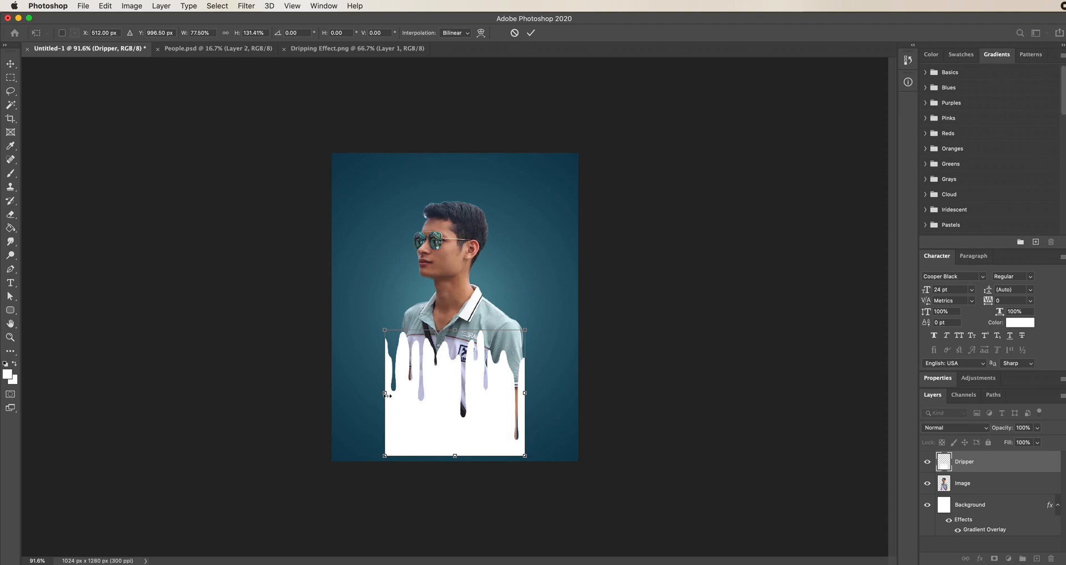
pyautogui.click(531, 33)
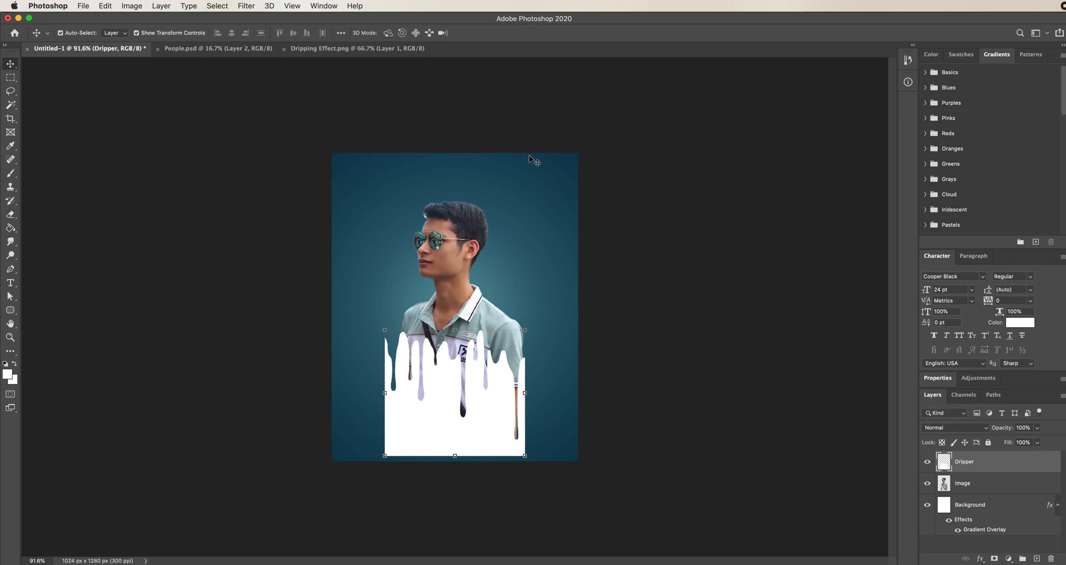
# Step: Load the Dripper layer's transparency as a new selection and expand it by 1 pixel
pyautogui.click(137, 33)
pyautogui.click(217, 6)
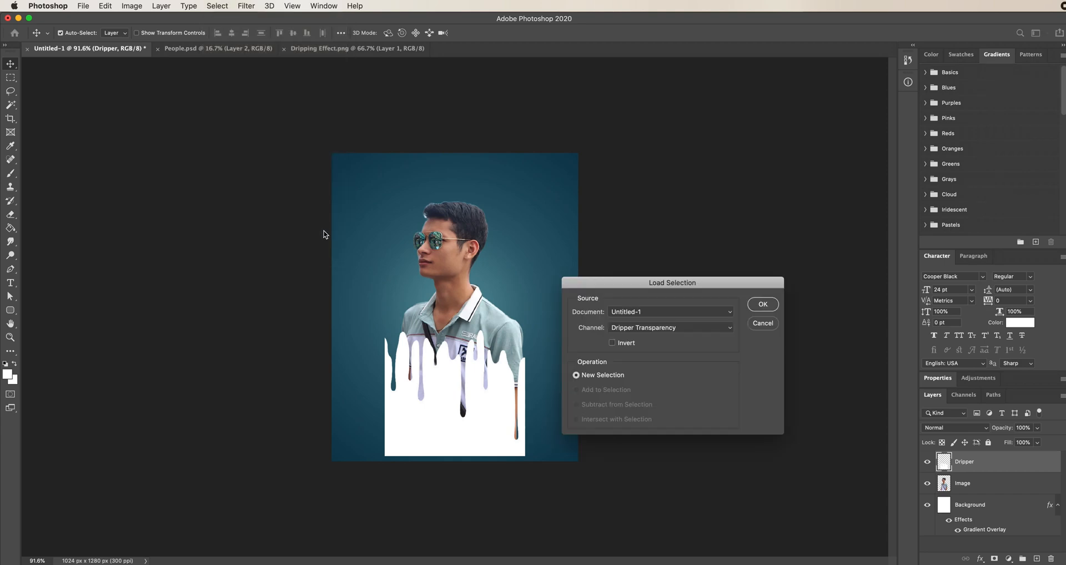
pyautogui.click(763, 305)
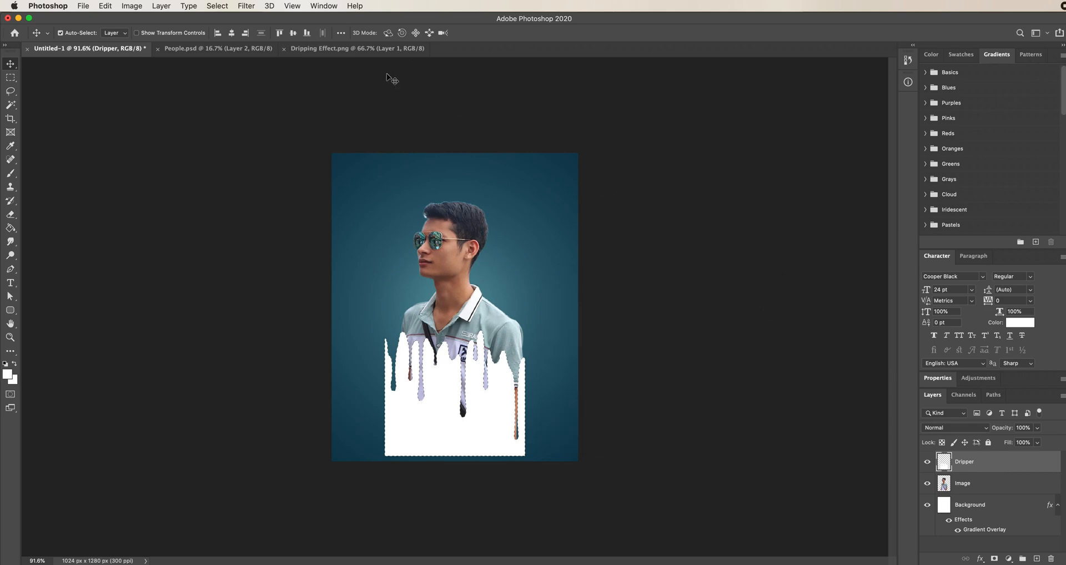
pyautogui.click(223, 8)
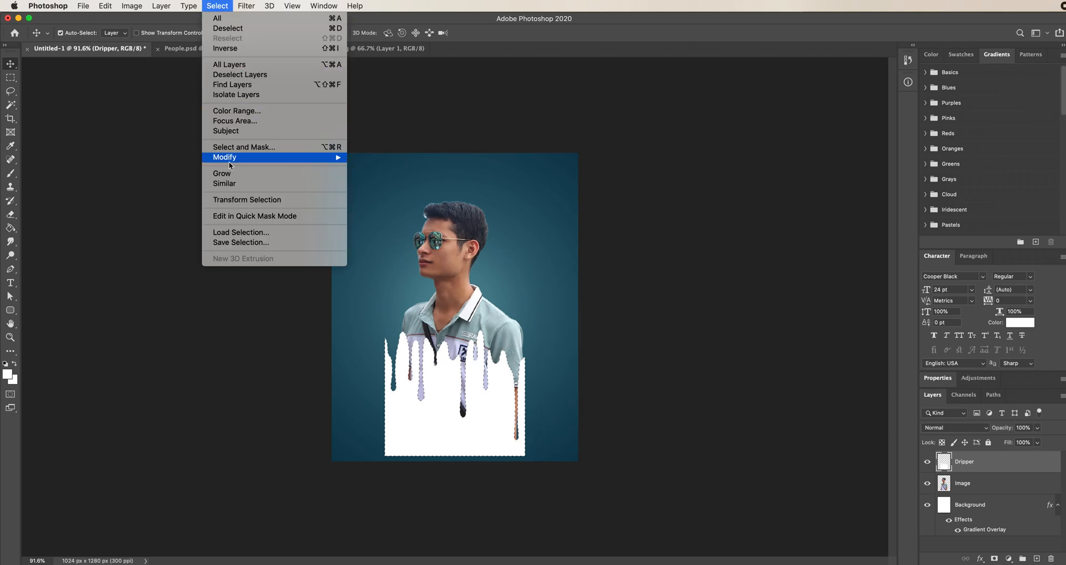
pyautogui.moveTo(259, 161)
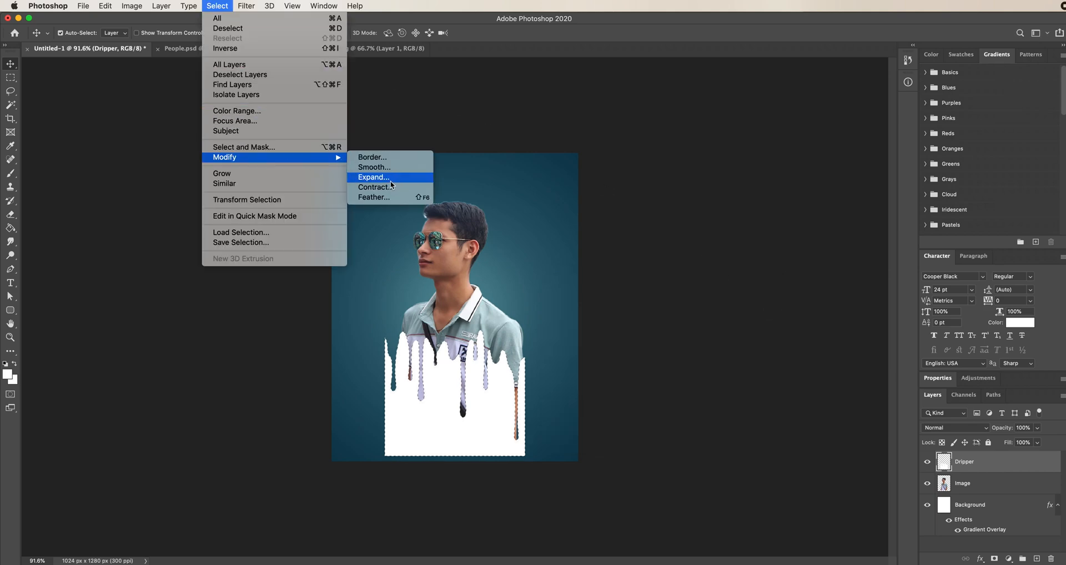
pyautogui.click(420, 181)
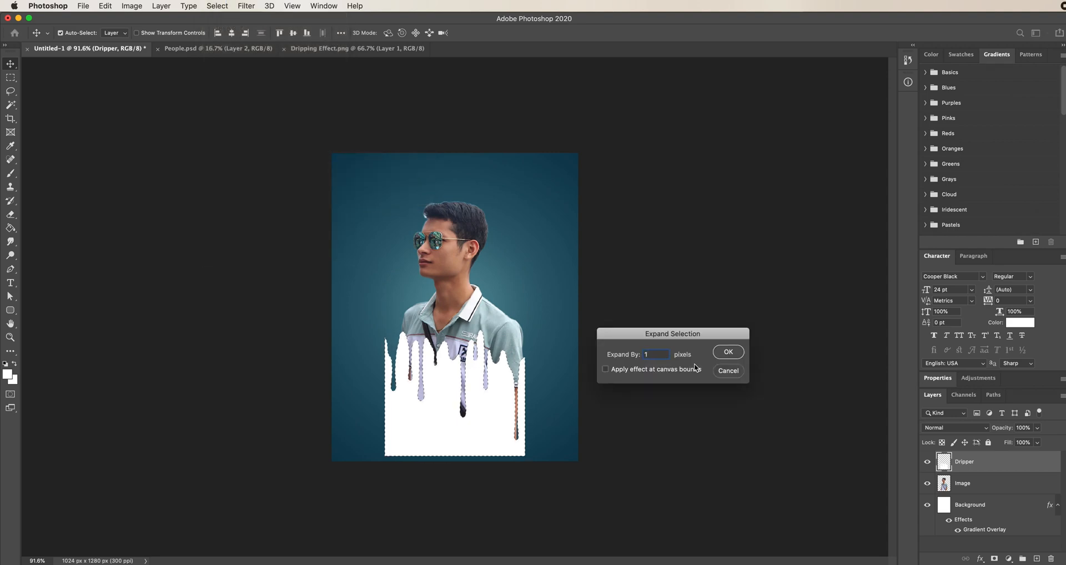
pyautogui.click(738, 353)
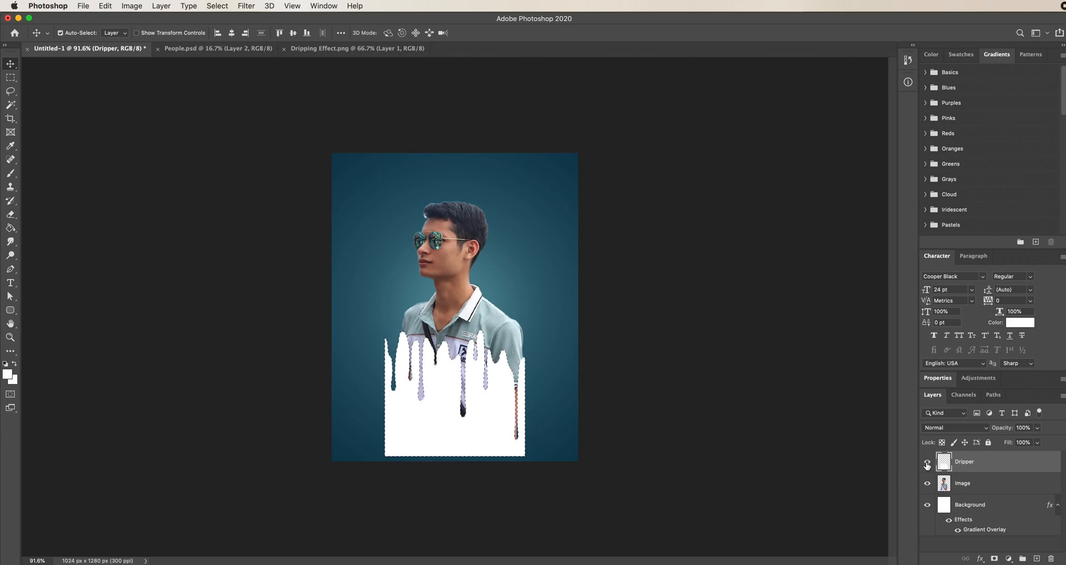
# Step: Hide the Dripper layer, clear the selected drip area from the Image layer and deselect
pyautogui.click(927, 464)
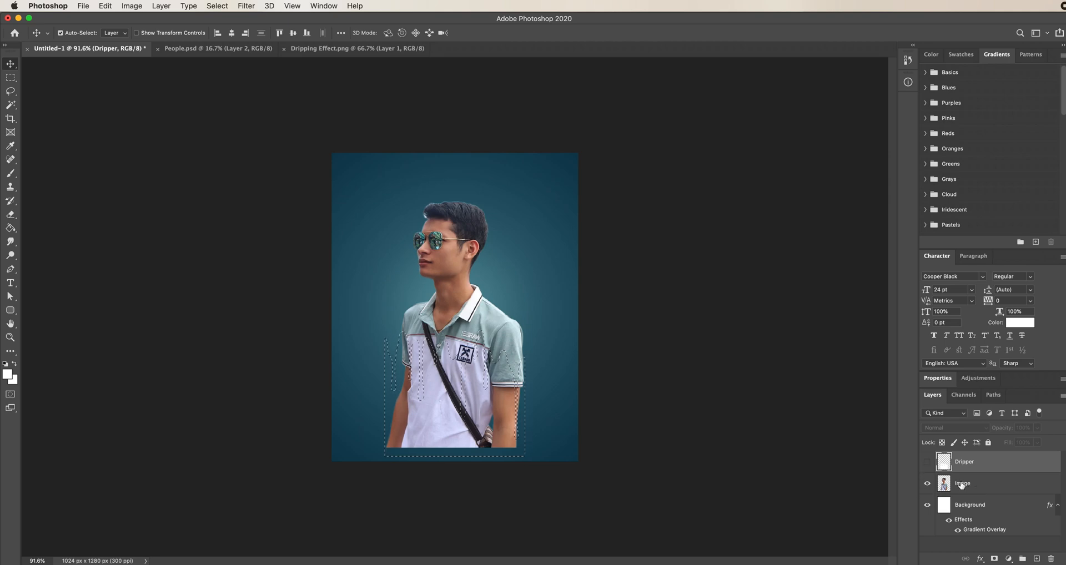
pyautogui.click(1033, 488)
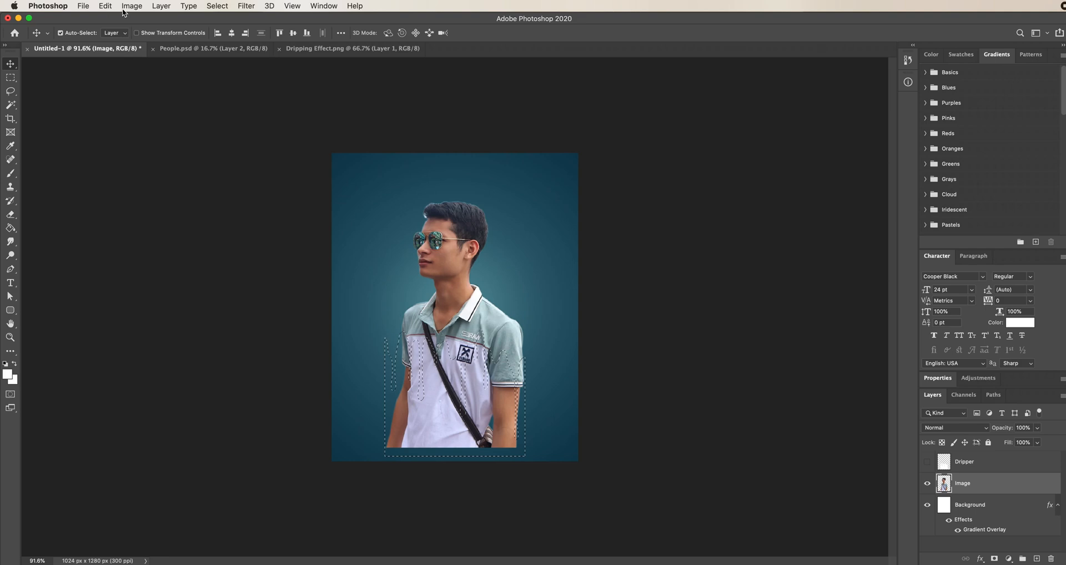
pyautogui.click(106, 6)
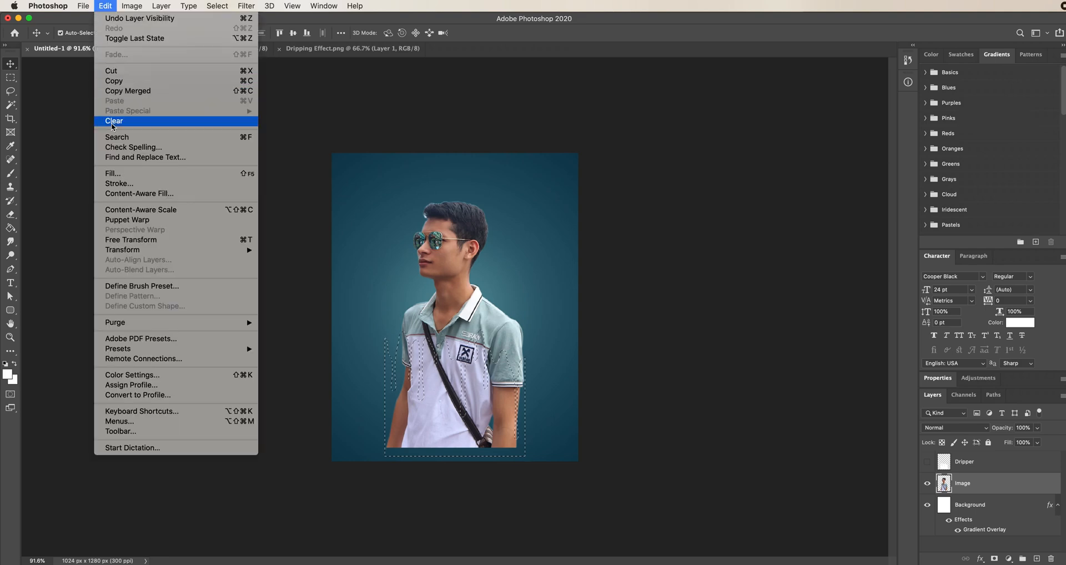
pyautogui.click(191, 124)
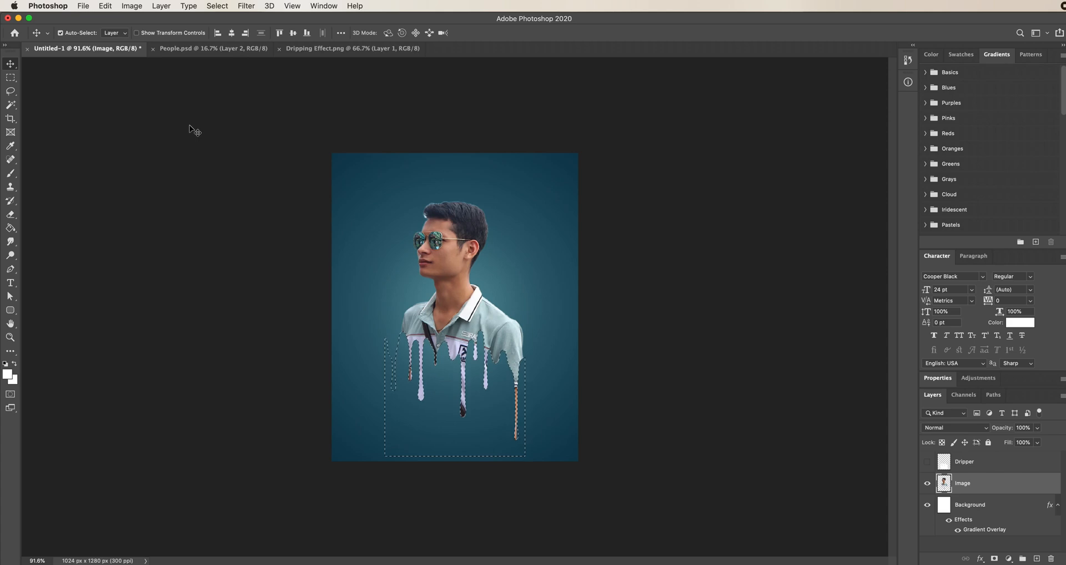
pyautogui.press('m')
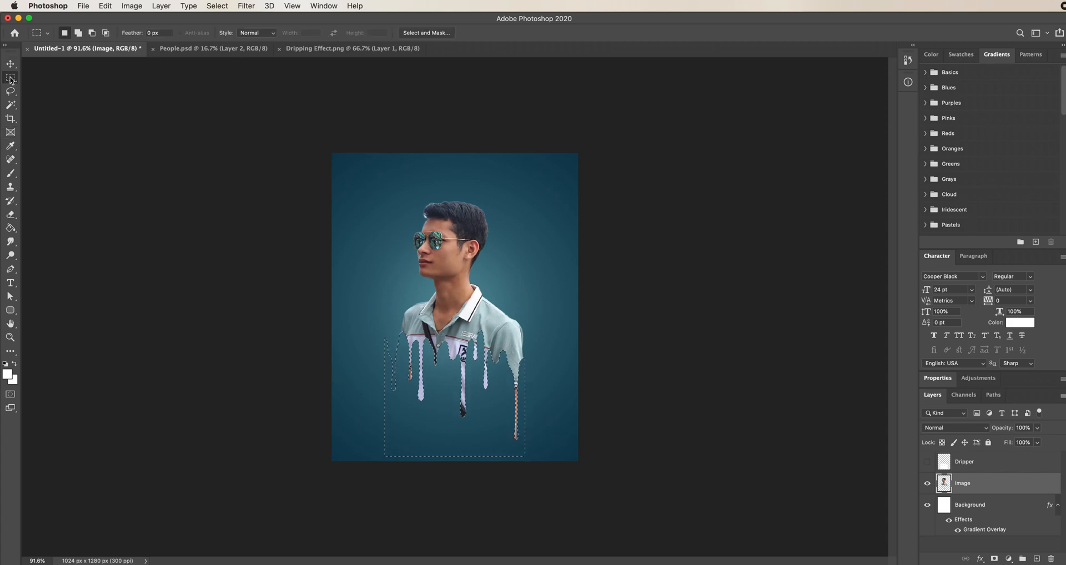
pyautogui.click(427, 414)
pyautogui.click(10, 64)
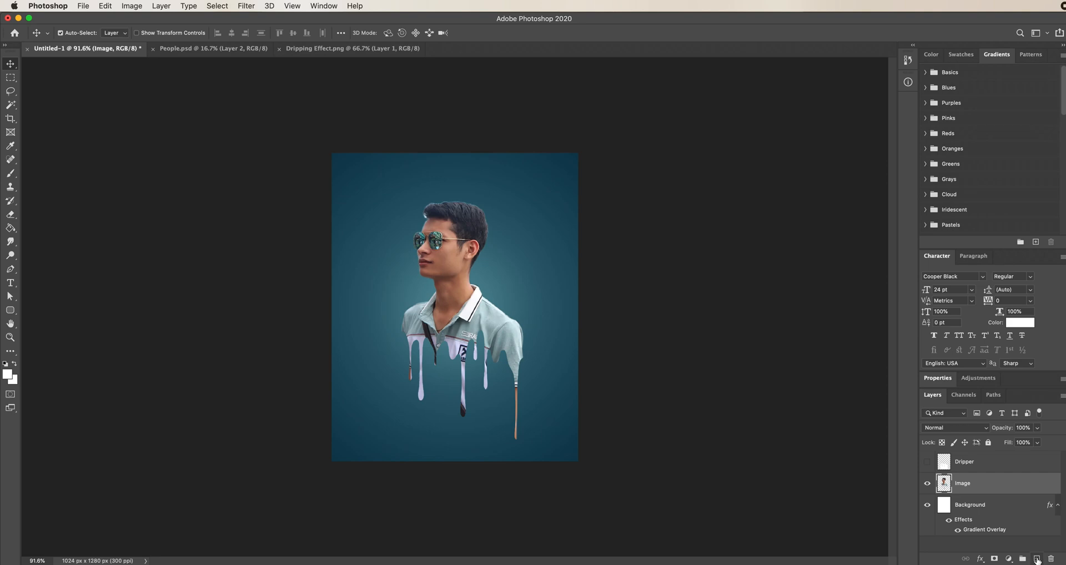
# Step: Create a new layer named Water Color and place it directly below the Image layer
pyautogui.click(1037, 560)
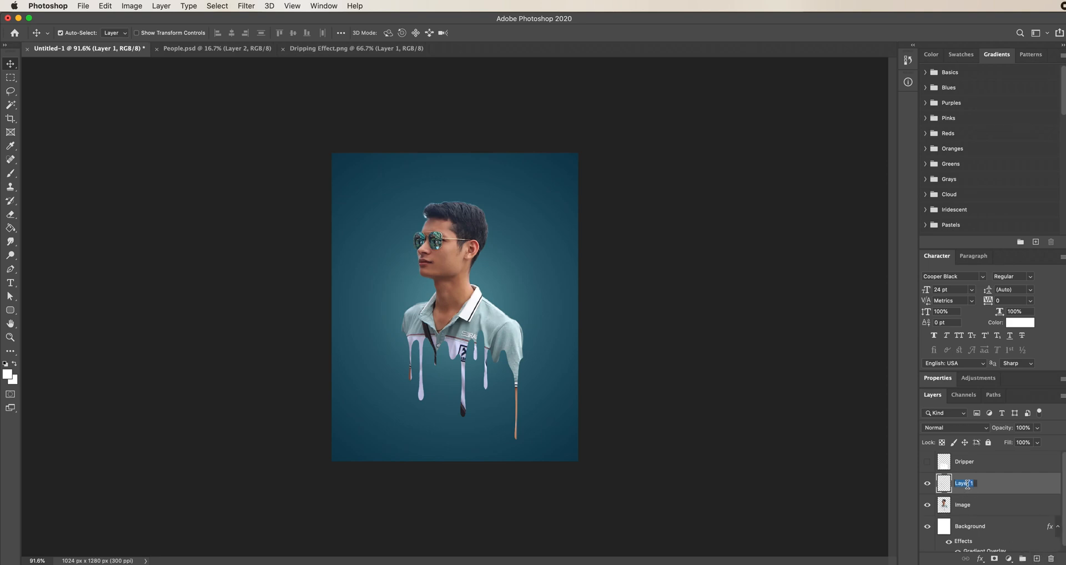
pyautogui.write('Wat')
pyautogui.press('Return')
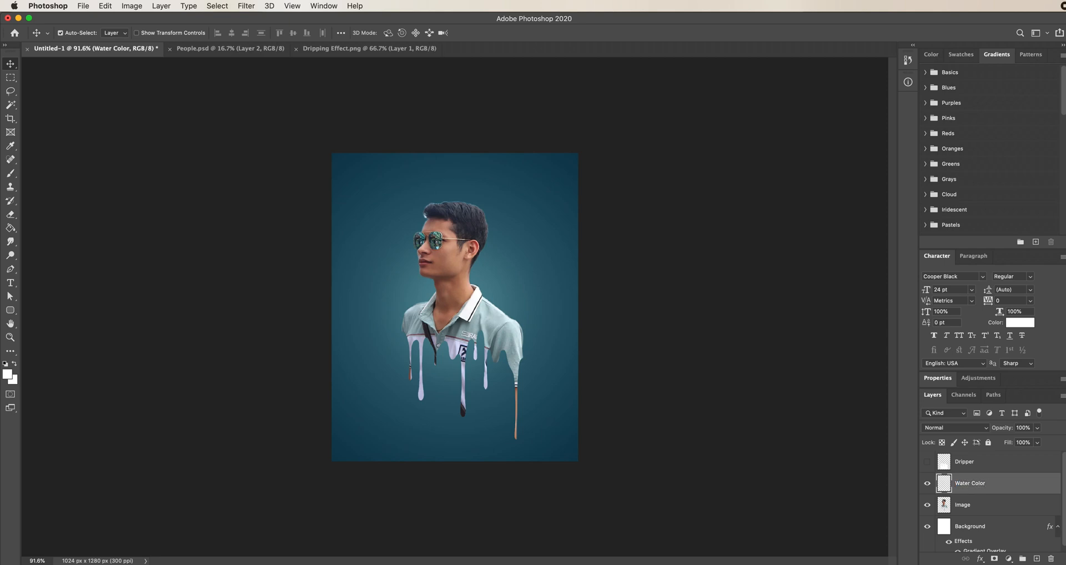
pyautogui.moveTo(949, 490); pyautogui.dragTo(950, 516)
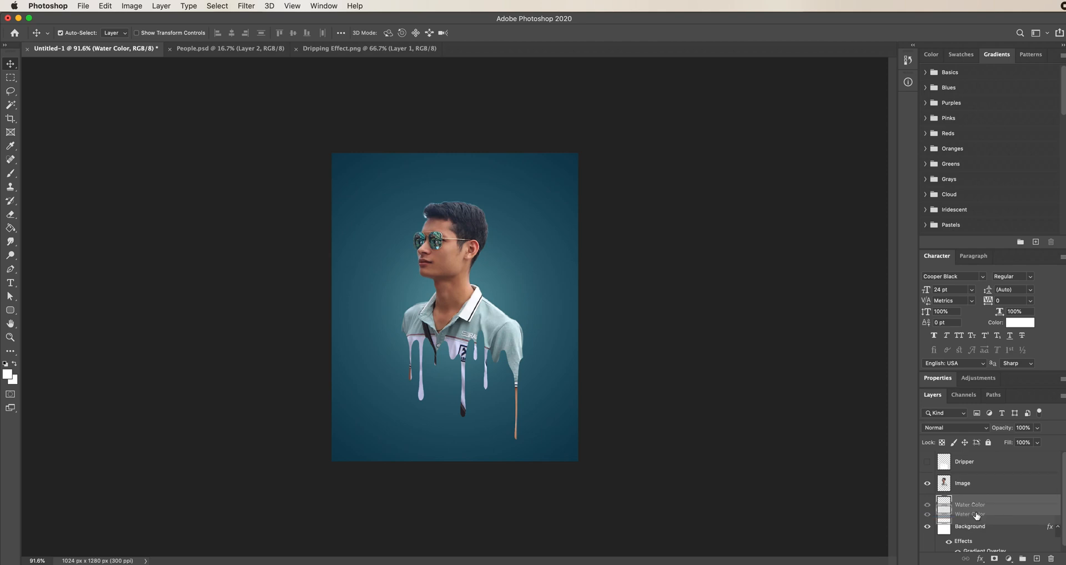
# Step: Sample the shirt's grey-teal as the foreground colour and adjust it to 628690
pyautogui.click(9, 376)
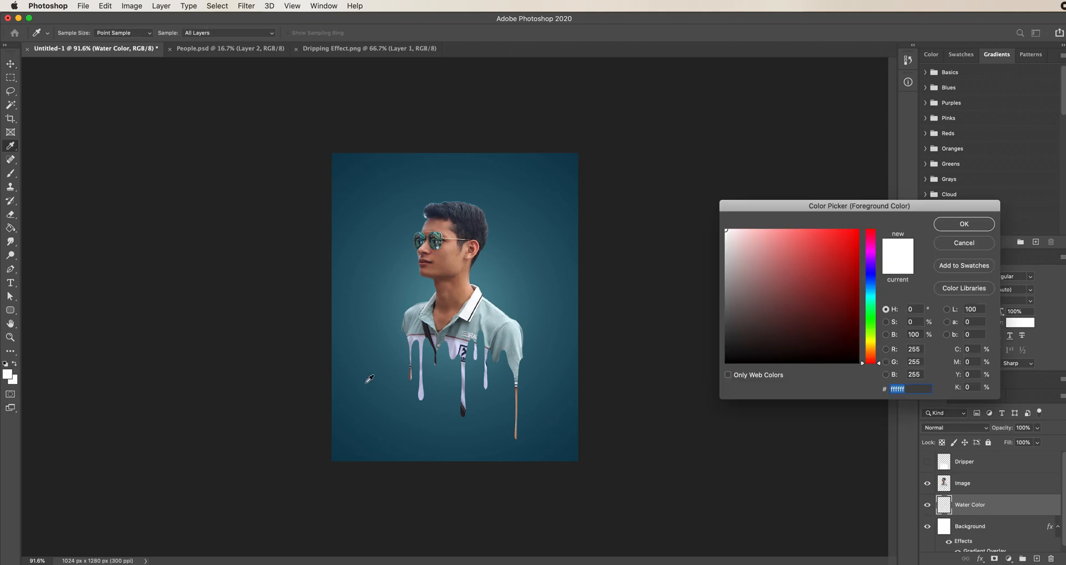
pyautogui.click(503, 336)
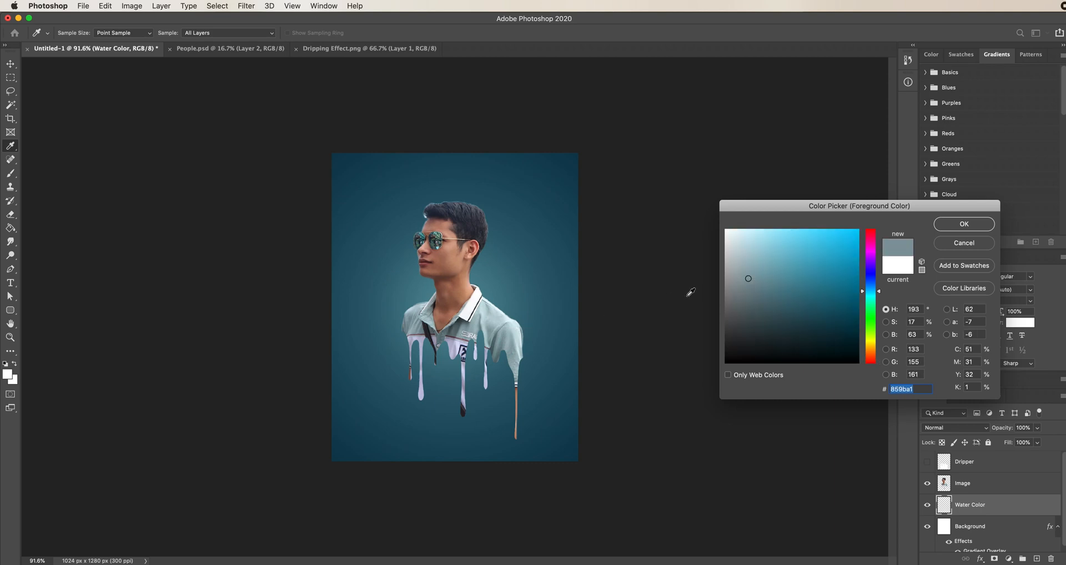
pyautogui.click(768, 288)
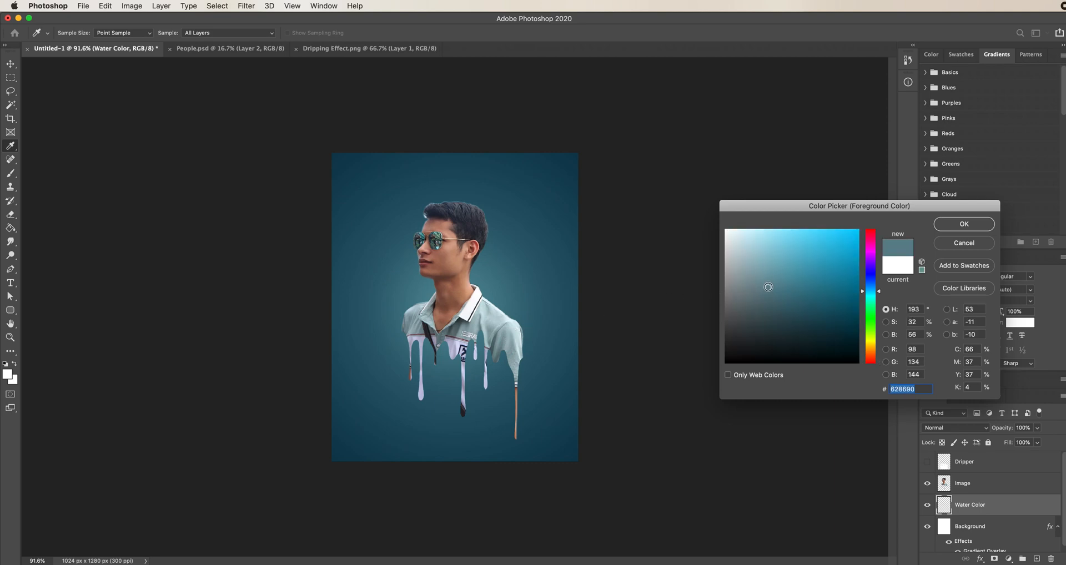
pyautogui.click(973, 224)
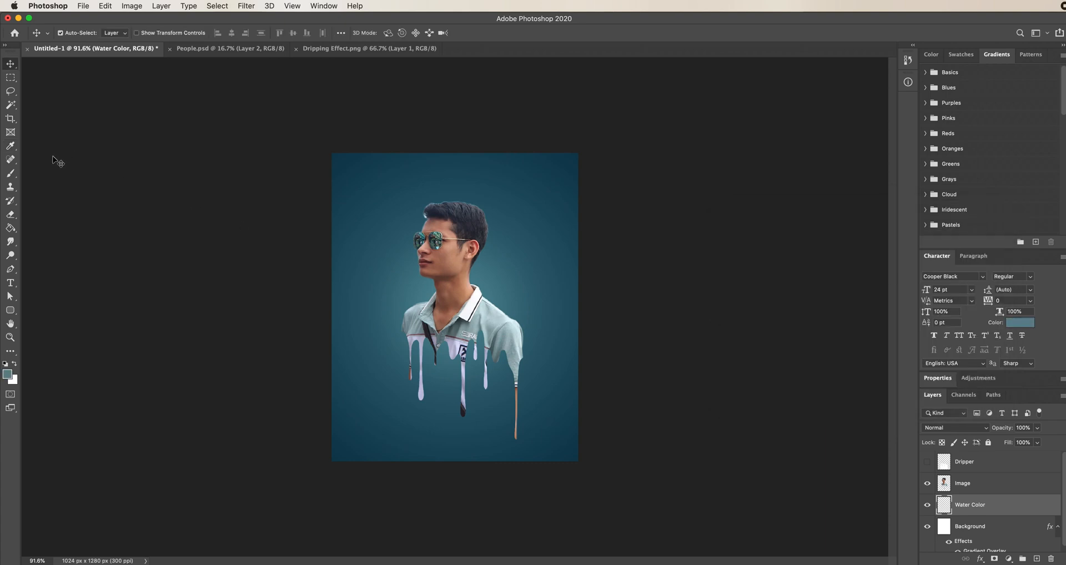
# Step: Choose the Paint Splash 13 brush and set its size to 492 px
pyautogui.click(11, 174)
pyautogui.click(77, 34)
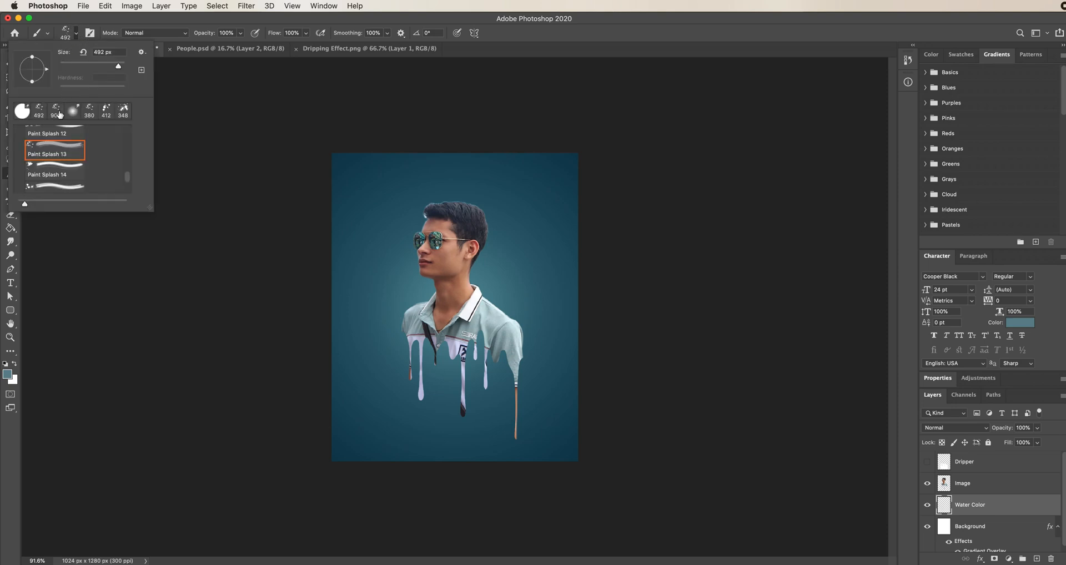
pyautogui.click(52, 156)
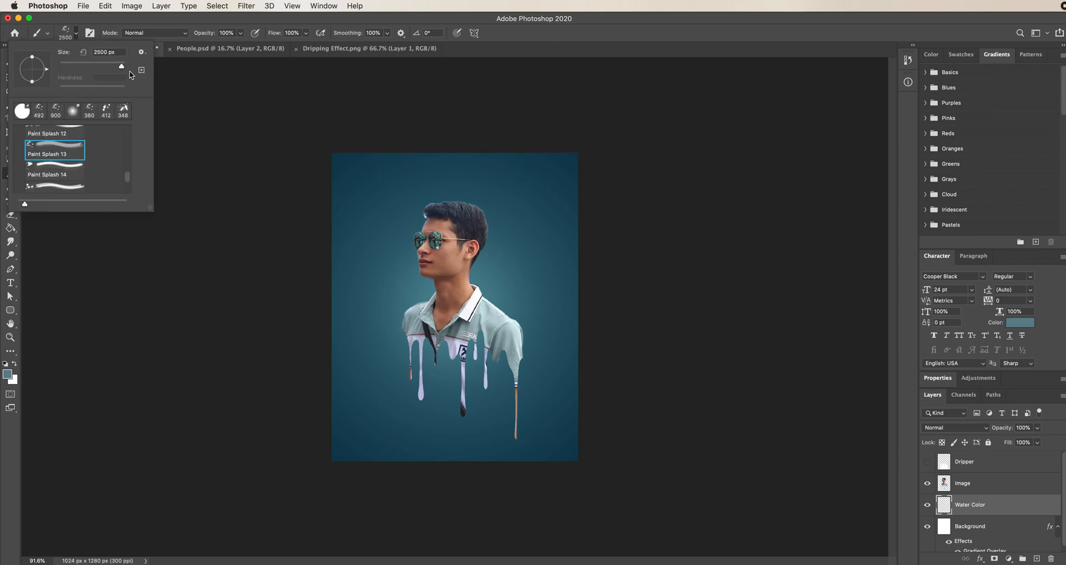
pyautogui.moveTo(123, 69); pyautogui.dragTo(120, 68)
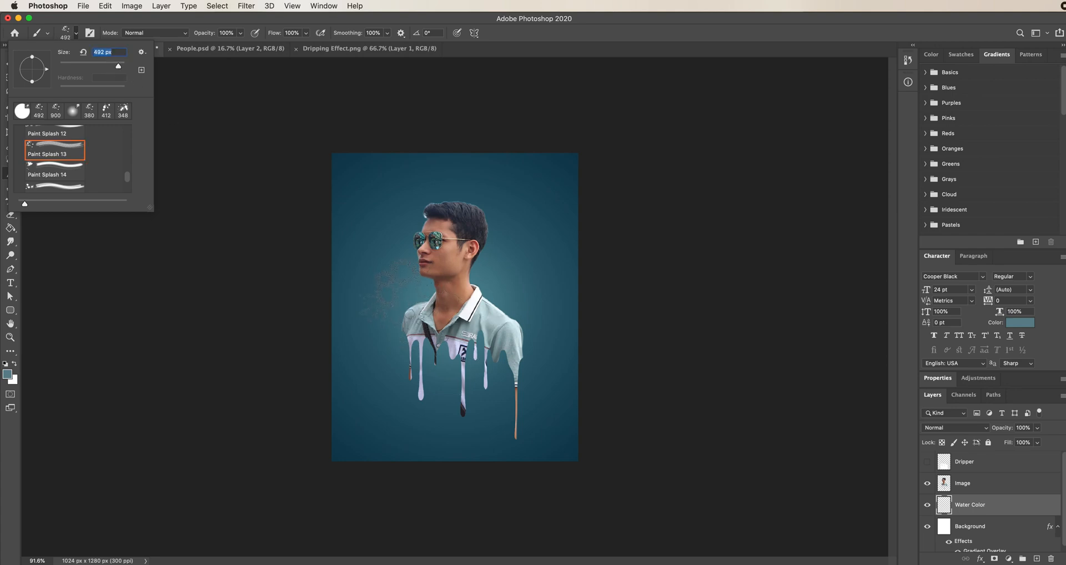
pyautogui.click(78, 37)
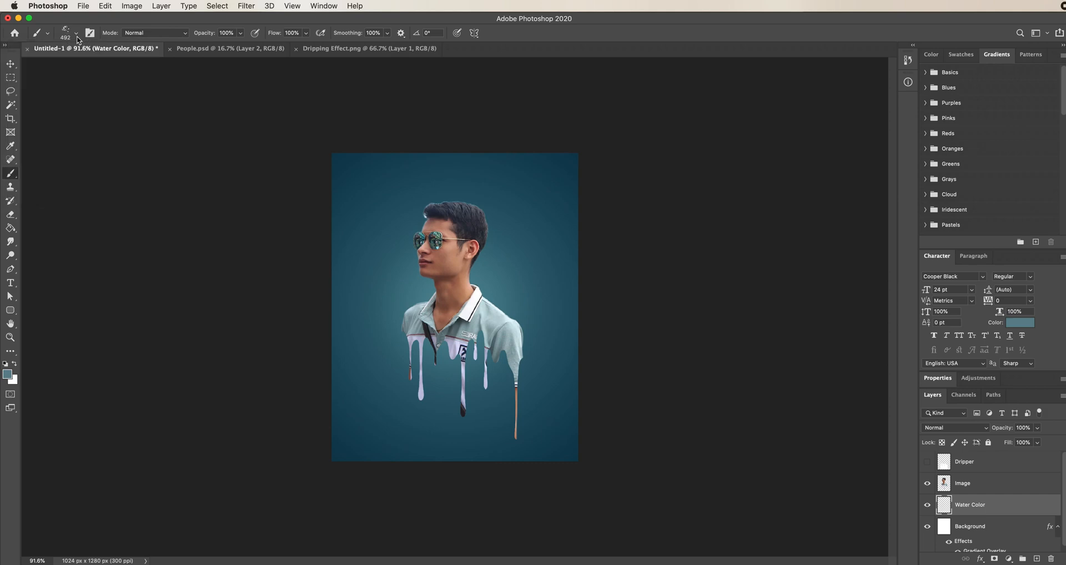
pyautogui.press('super+plus')
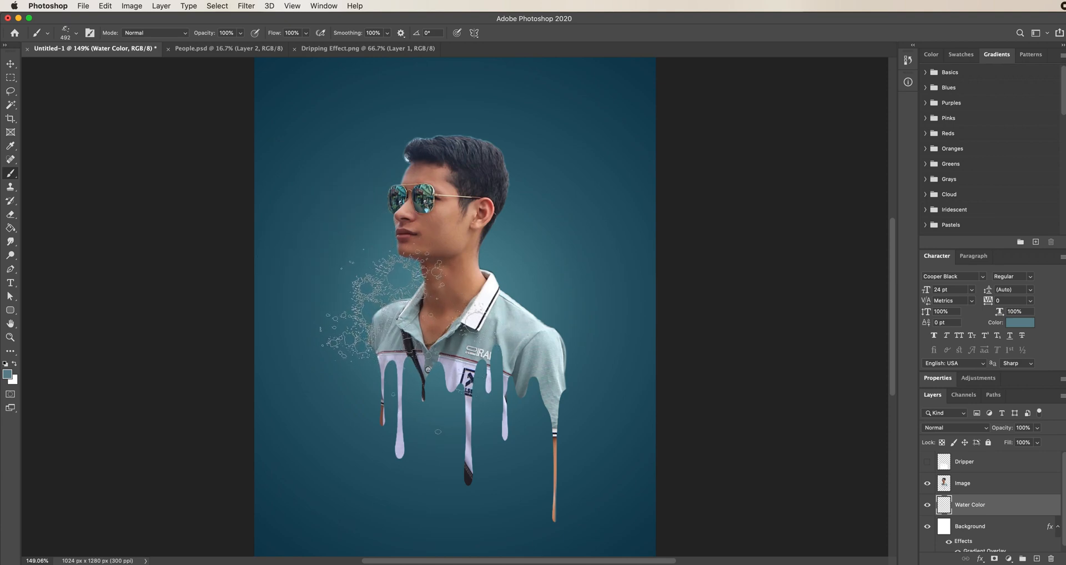
pyautogui.click(377, 333)
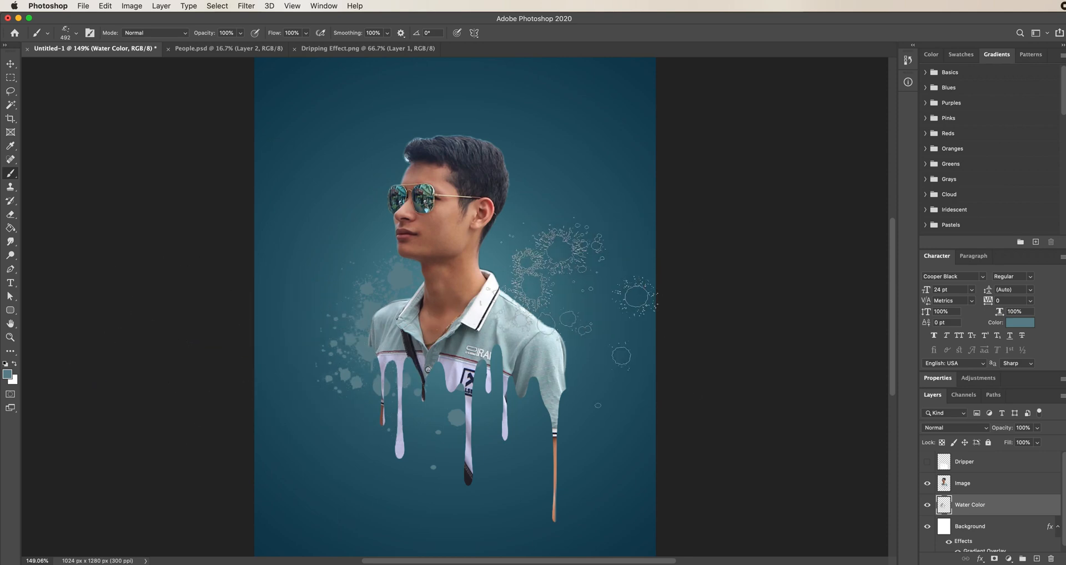
pyautogui.press('super+z')
pyautogui.press('super+z')
pyautogui.press('super+z')
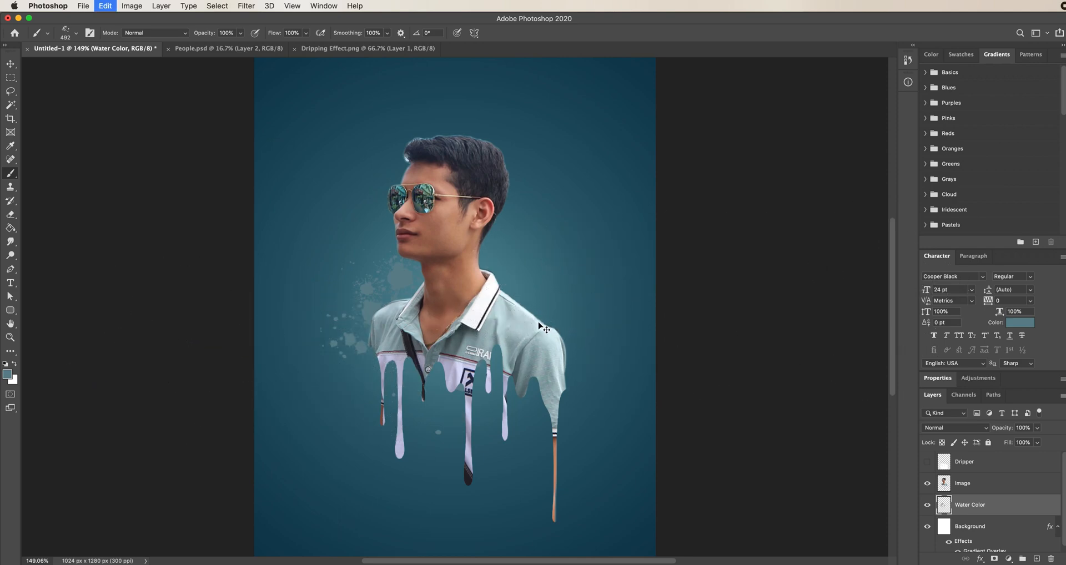
# Step: Lighten the foreground colour to a pale blue-teal and stamp one Paint Splash 13 splash behind the shoulder on the portrait's left side
pyautogui.click(8, 375)
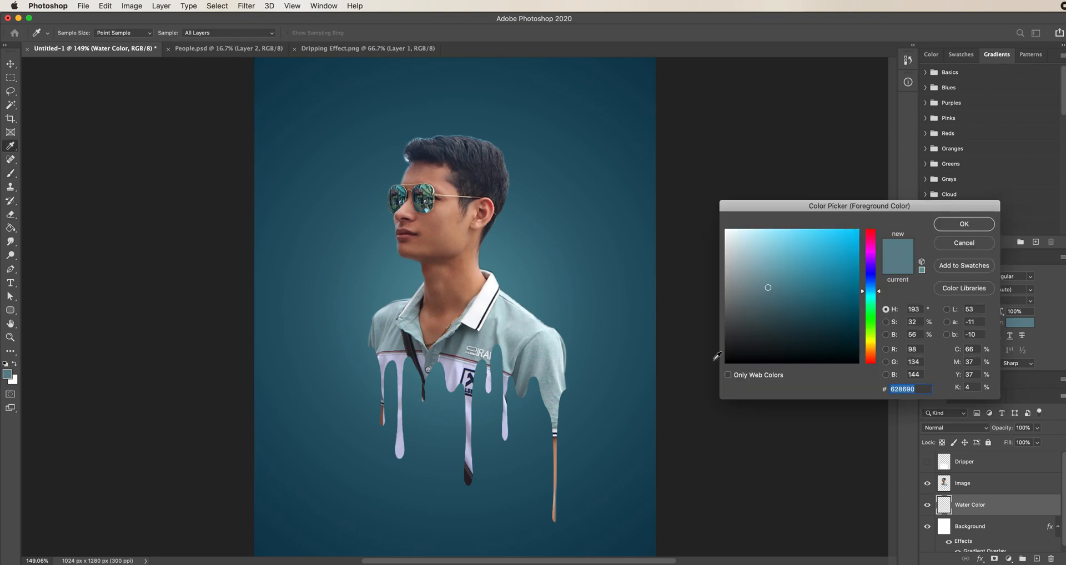
pyautogui.click(764, 269)
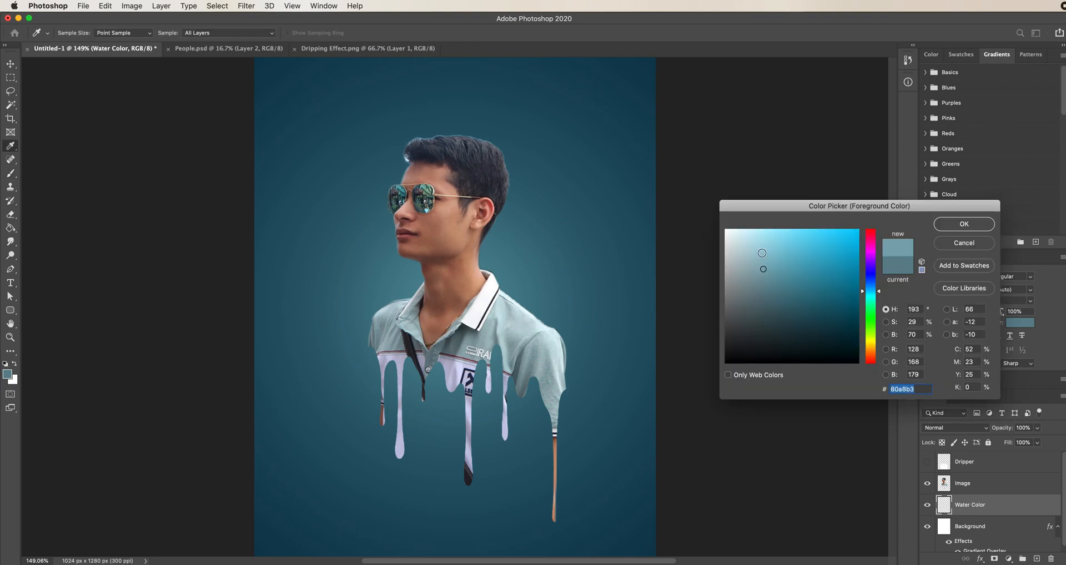
pyautogui.click(762, 254)
pyautogui.click(964, 224)
pyautogui.press('b')
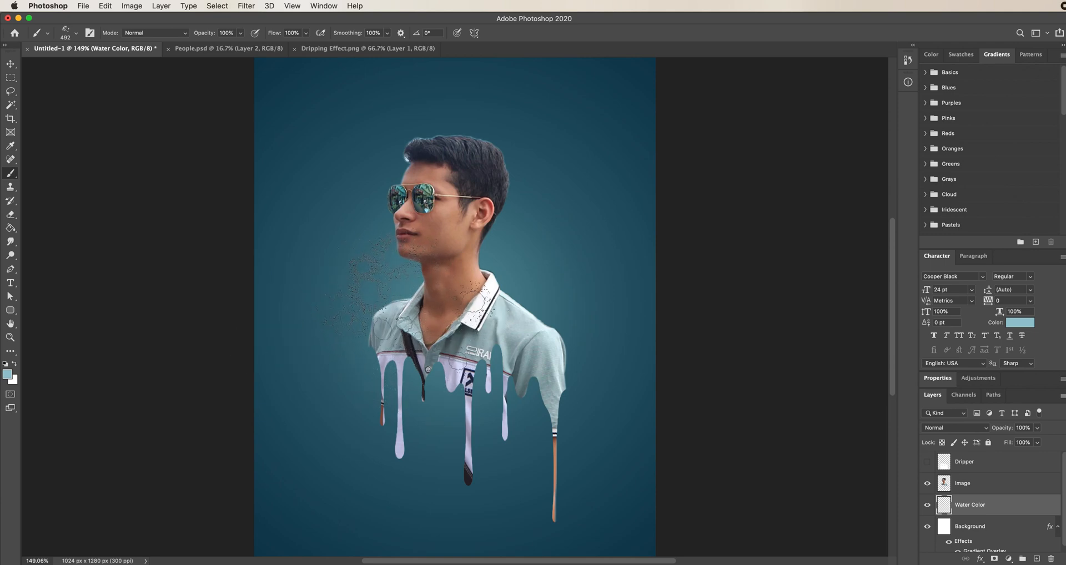
pyautogui.click(408, 323)
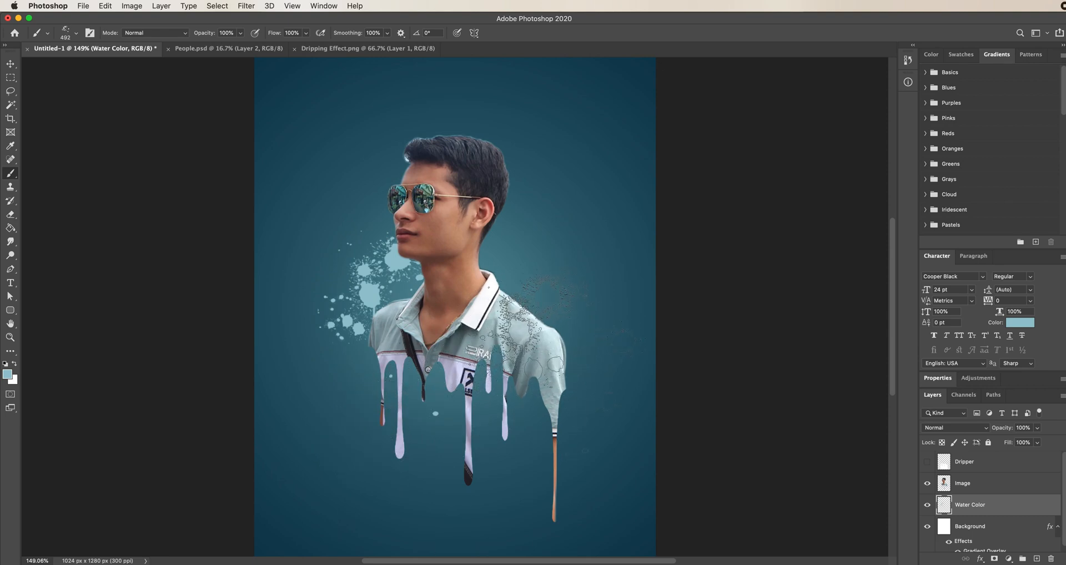
# Step: Choose the Paint Splash 16 brush at 428 px and stamp one splash behind the shoulder on the portrait's right side
pyautogui.click(76, 35)
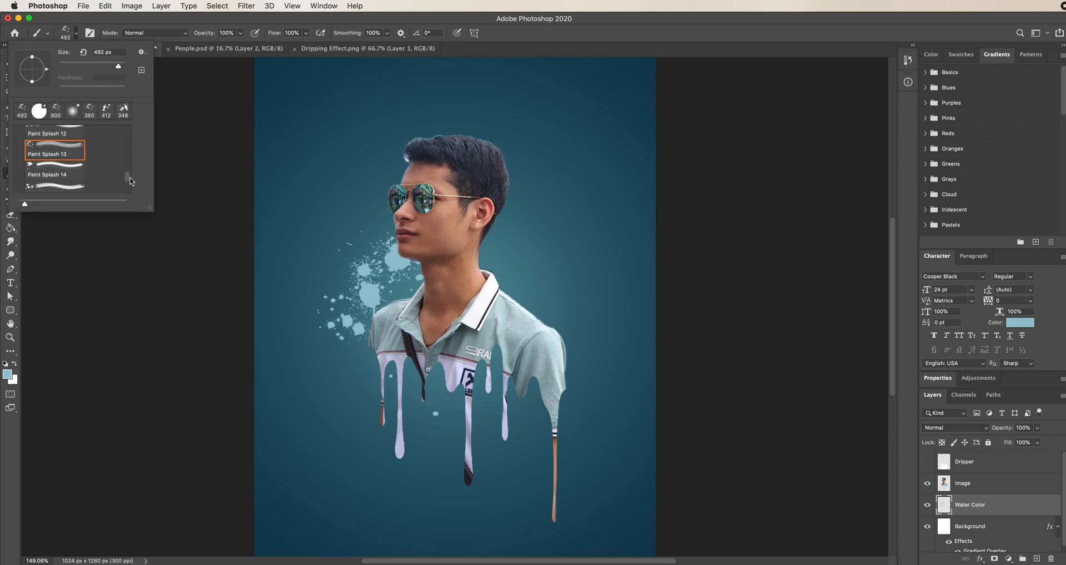
pyautogui.scroll(-2, 131, 181)
pyautogui.click(61, 177)
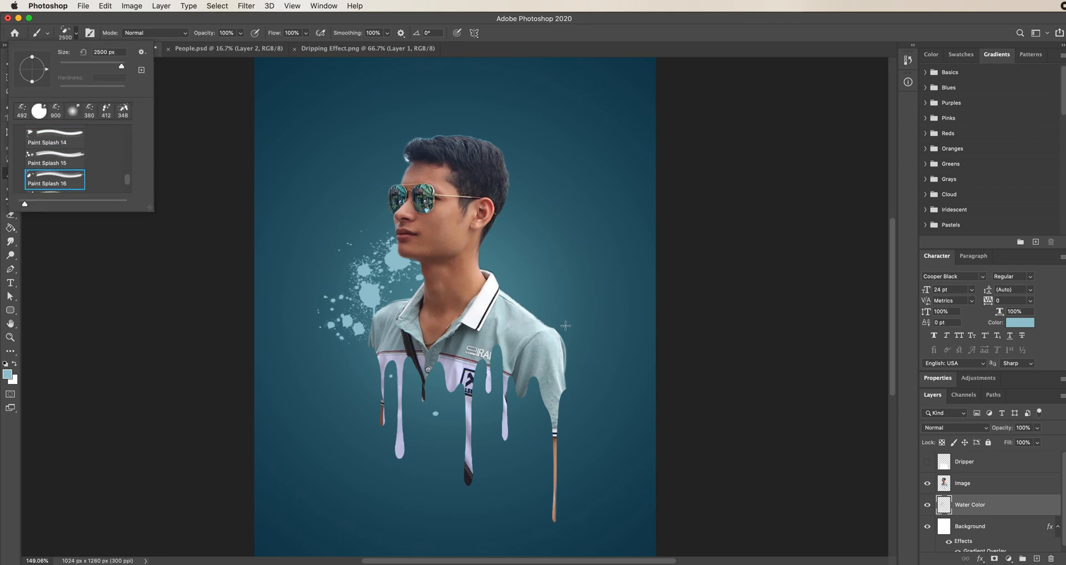
pyautogui.moveTo(121, 66); pyautogui.dragTo(116, 66)
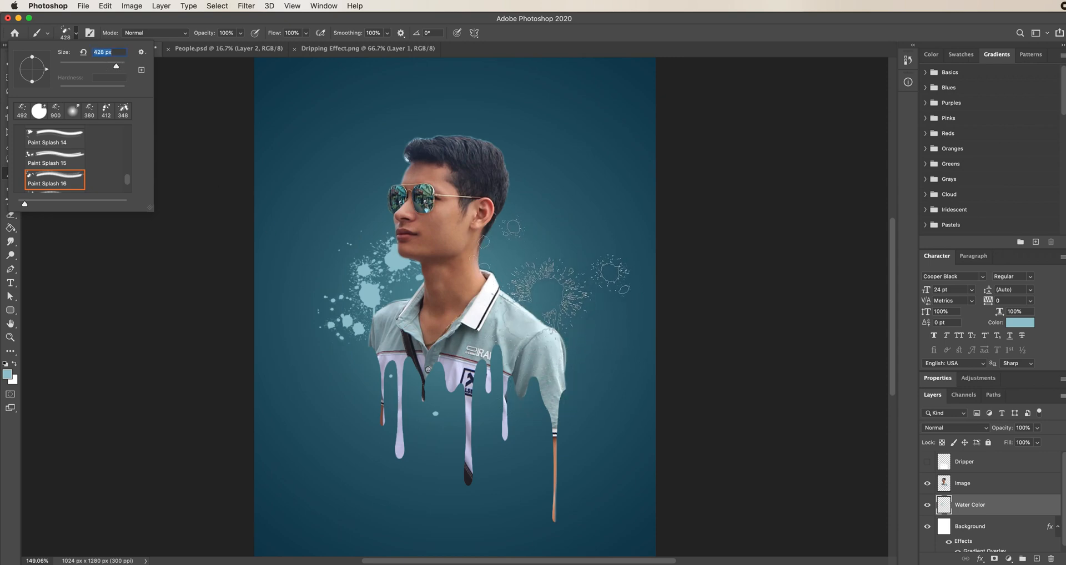
pyautogui.click(567, 294)
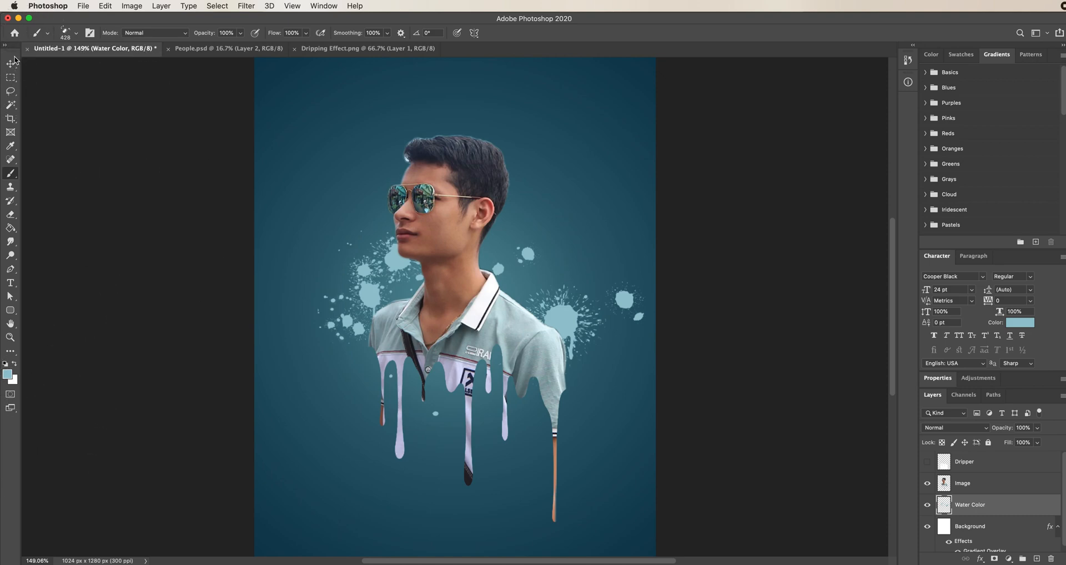
# Step: Add the text "Thank You for watching" in 18 pt Cooper Black over the lower part of the drips
pyautogui.click(10, 66)
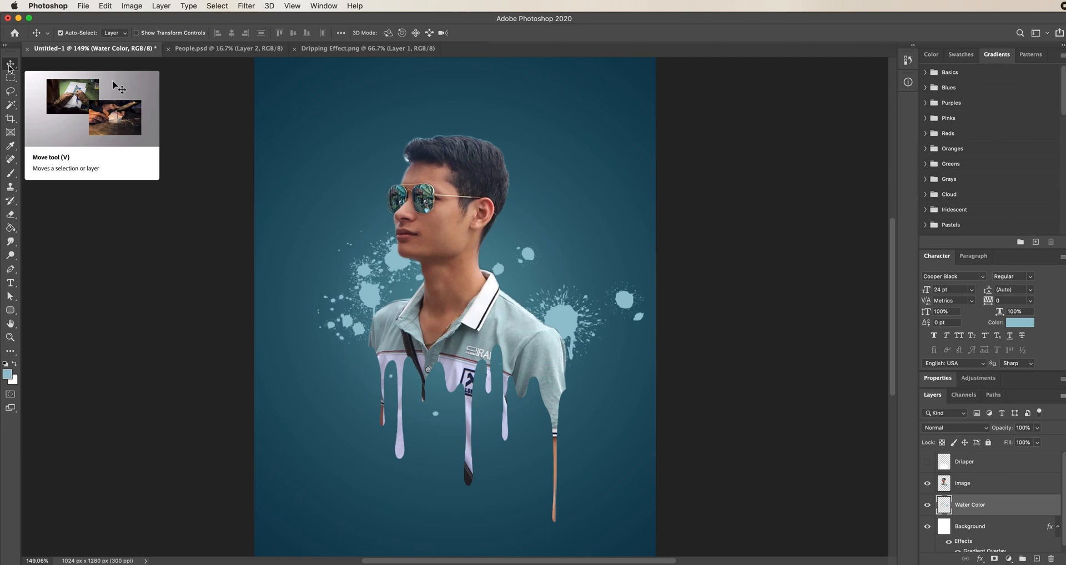
pyautogui.click(10, 286)
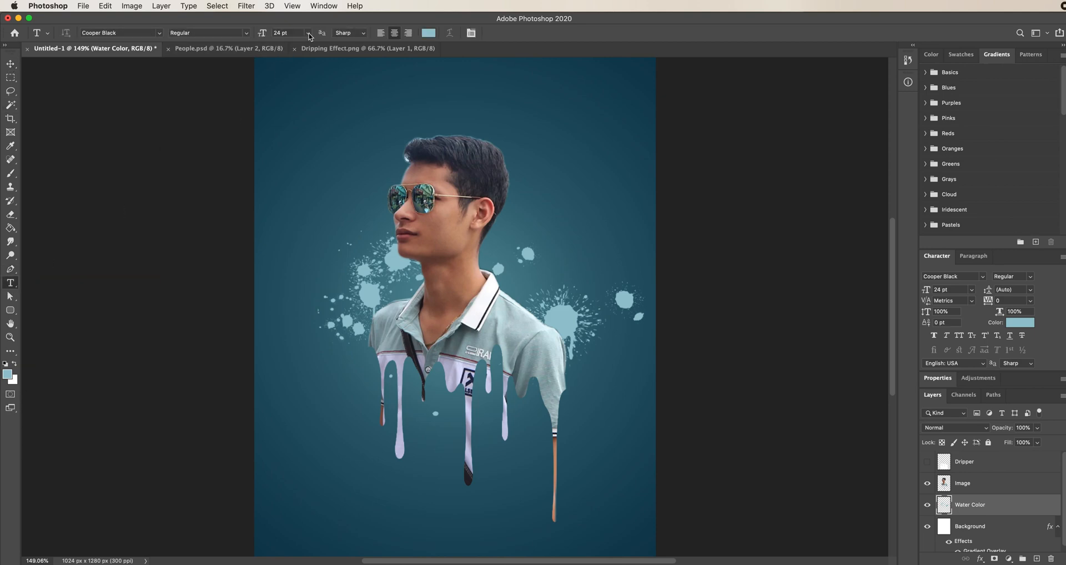
pyautogui.click(309, 34)
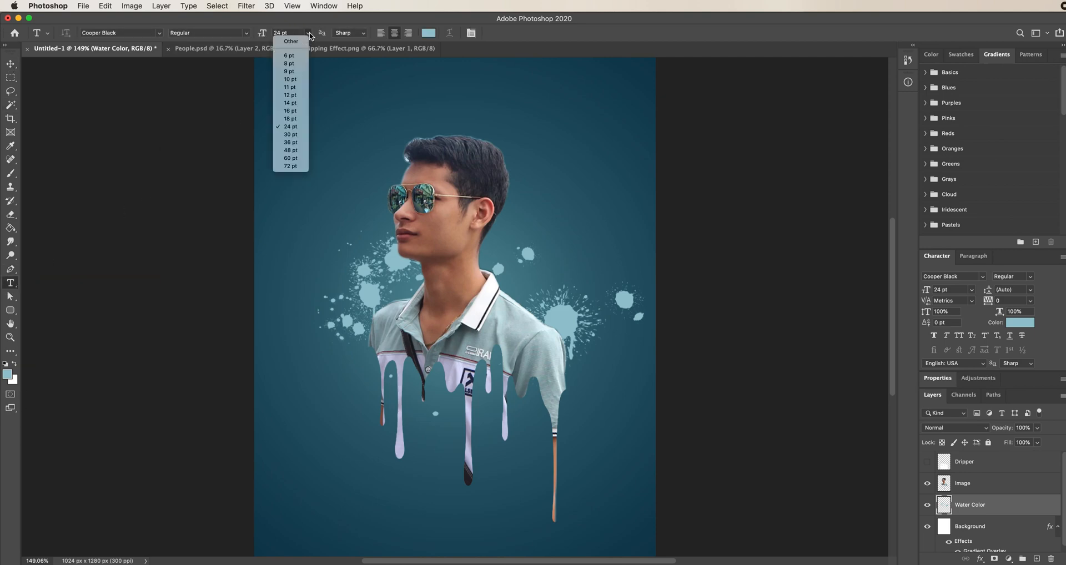
pyautogui.click(296, 119)
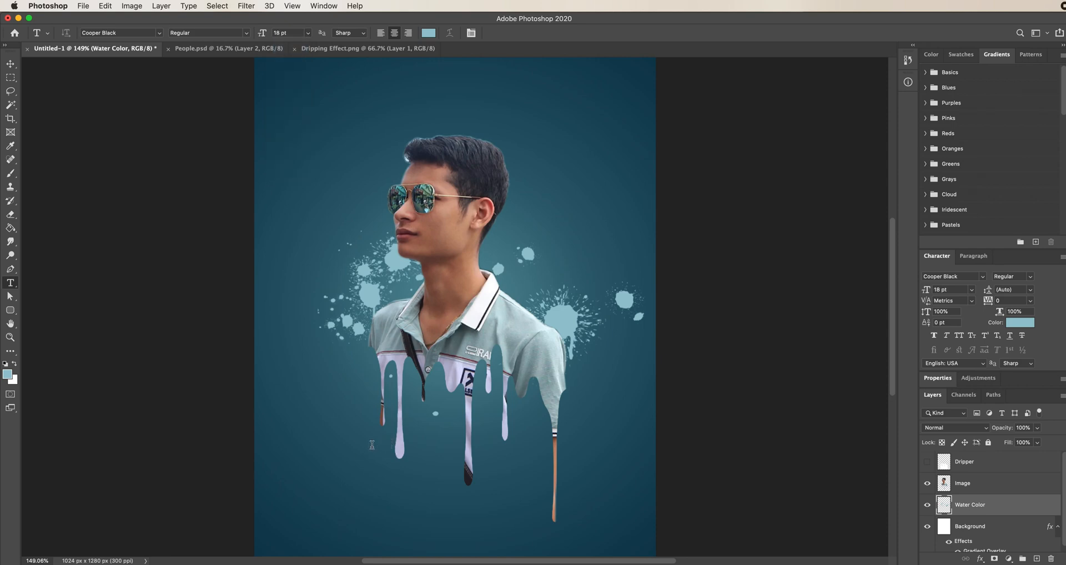
pyautogui.click(372, 444)
pyautogui.write('Thank')
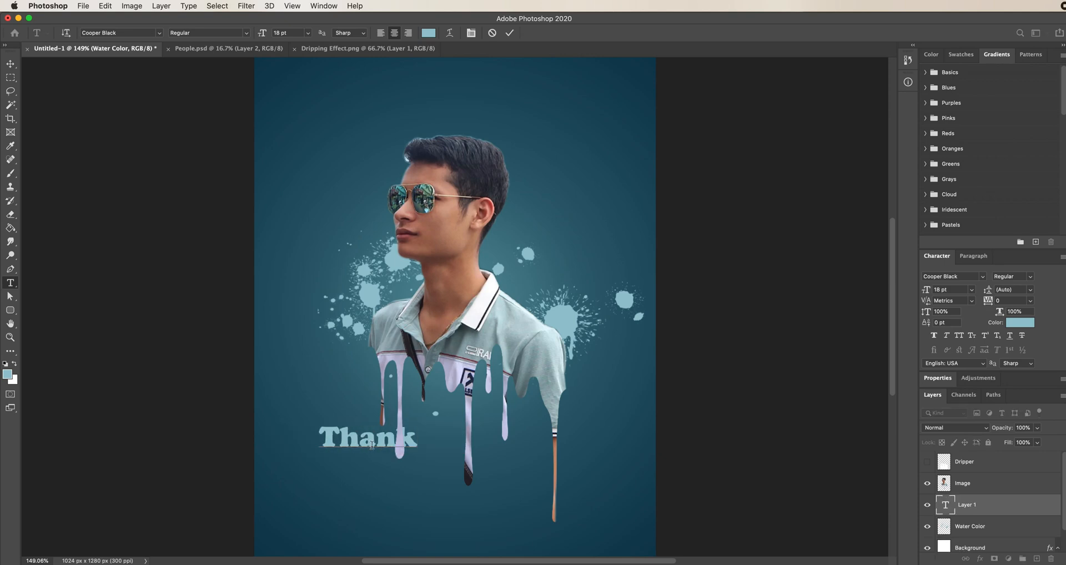
pyautogui.write(' You for y')
pyautogui.press('BackSpace')
pyautogui.write('watching')
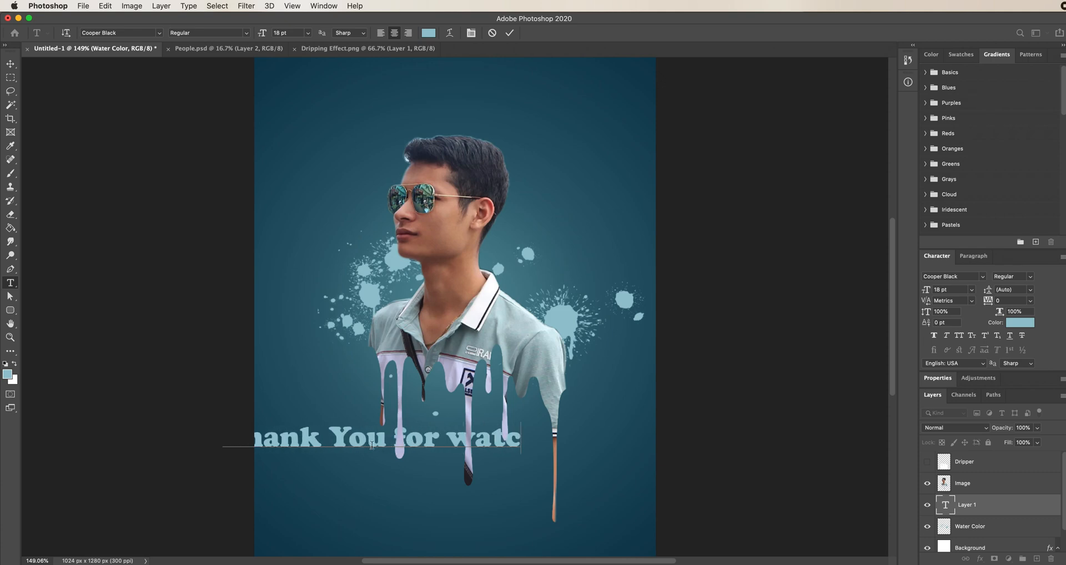
# Step: Move the text below the drips, centred near the canvas's lower edge, and deselect its layer
pyautogui.click(10, 63)
pyautogui.moveTo(380, 441); pyautogui.dragTo(465, 519)
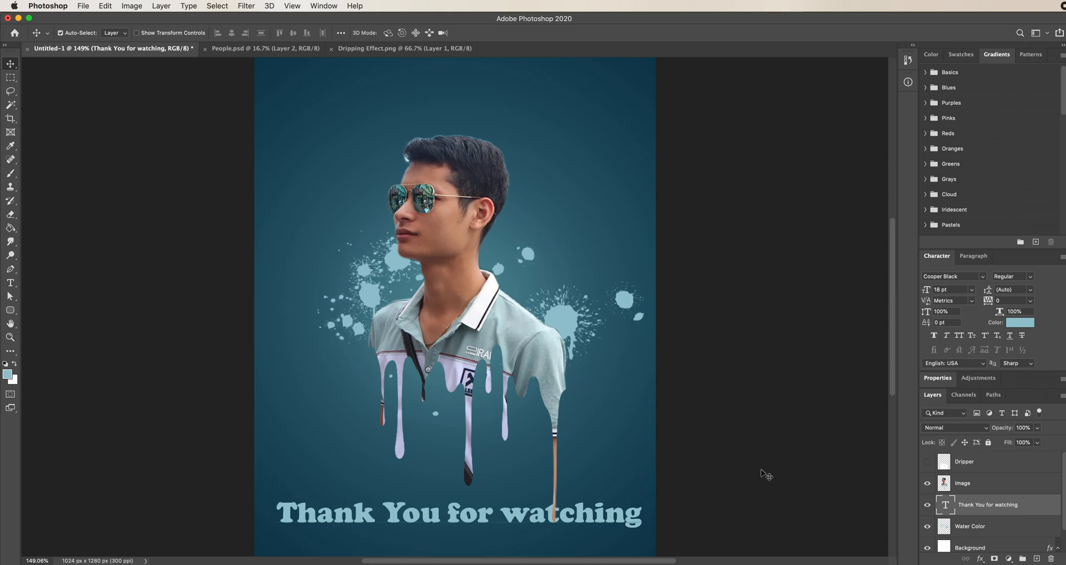
pyautogui.click(766, 475)
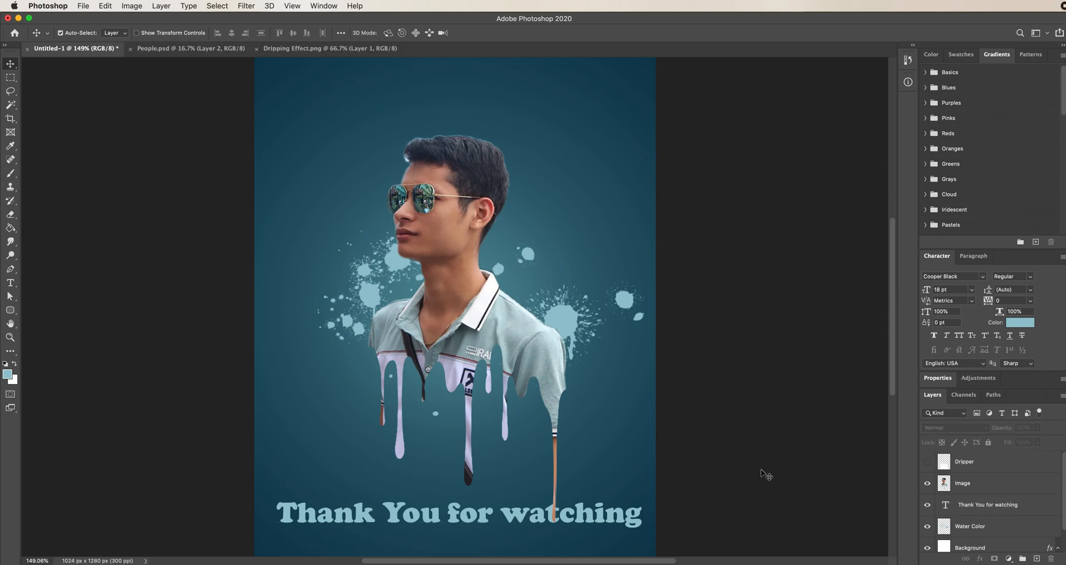
pyautogui.scroll(-2, 875, 266)
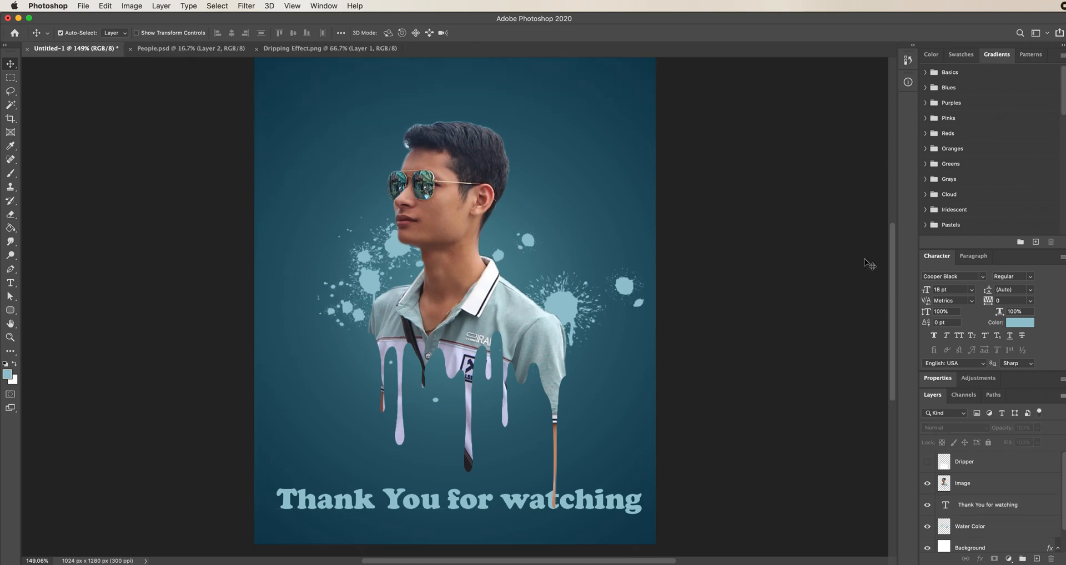
pyautogui.scroll(5, 818, 167)
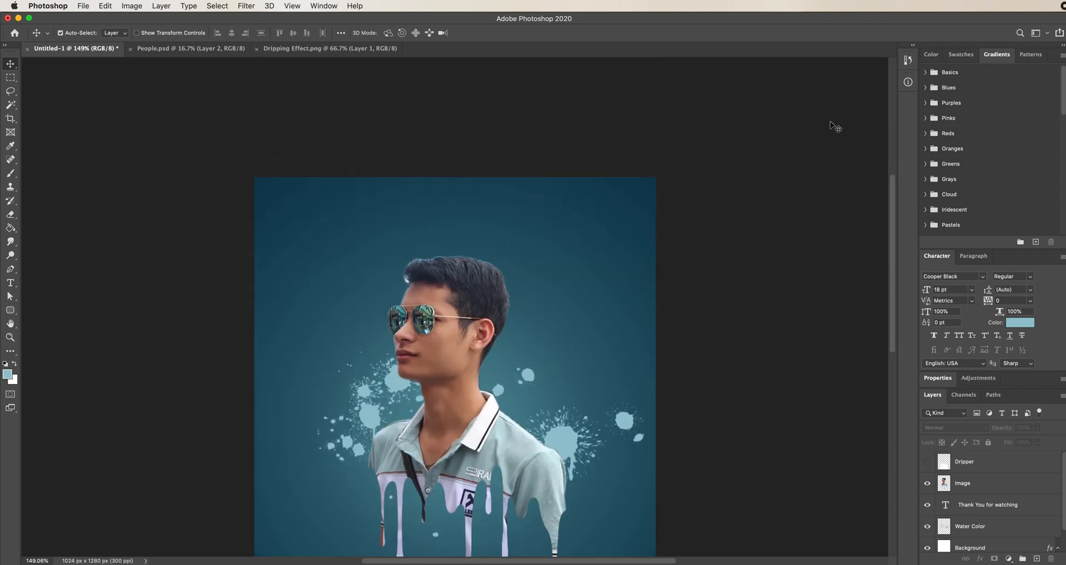
pyautogui.scroll(-5, 833, 131)
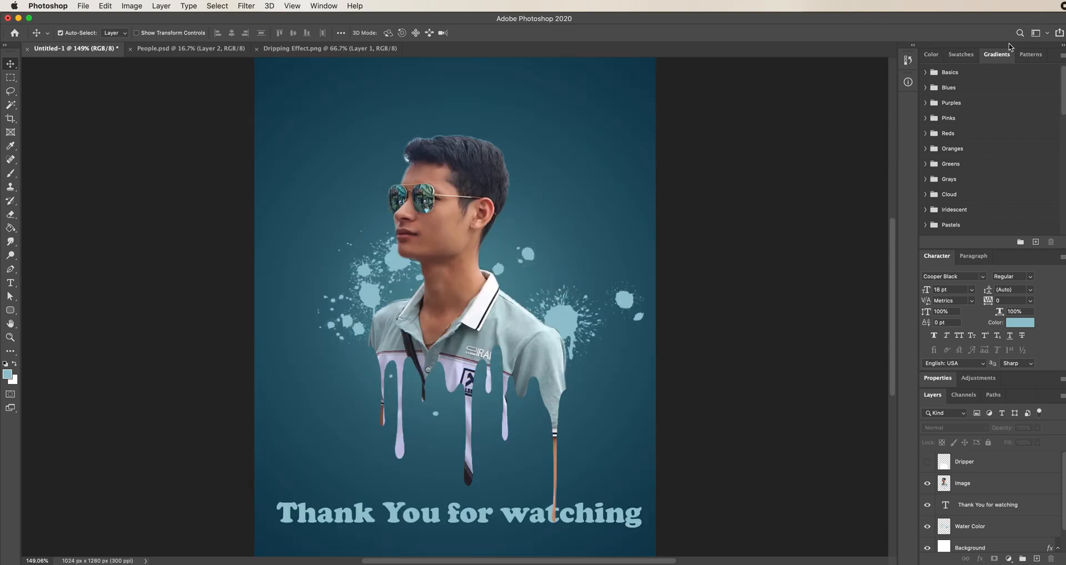